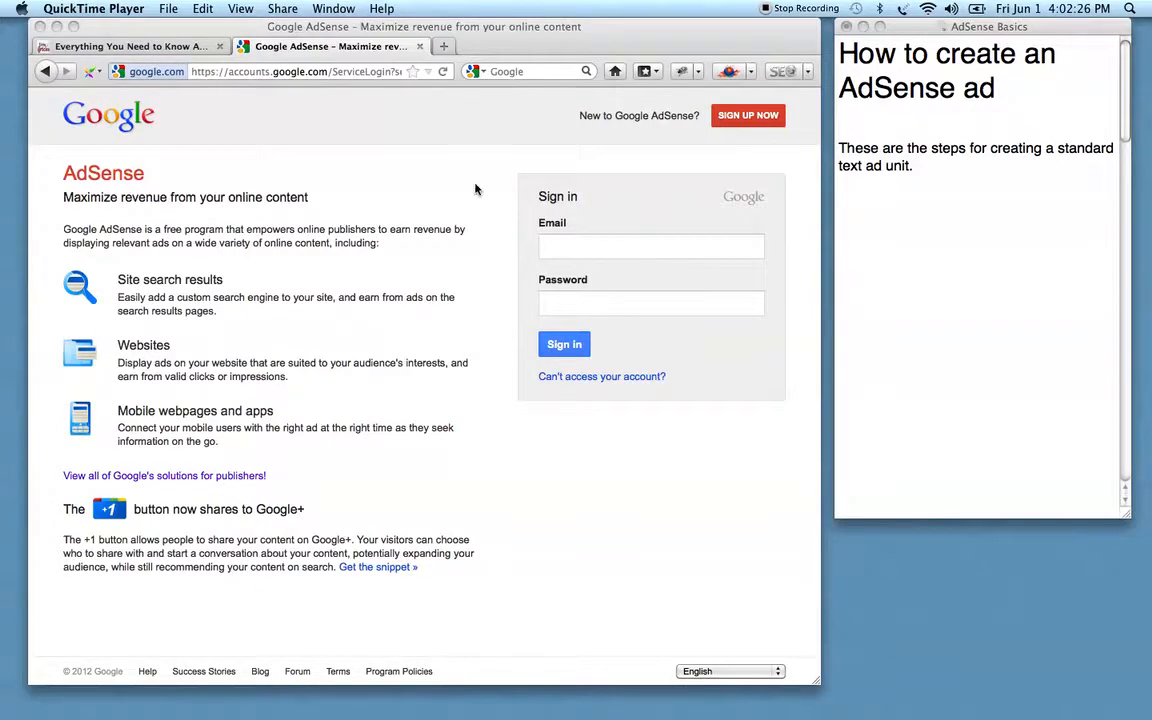
Bring Firefox forward on the EzineArticles DIY solar panels article with its Google text ads.
click(138, 47)
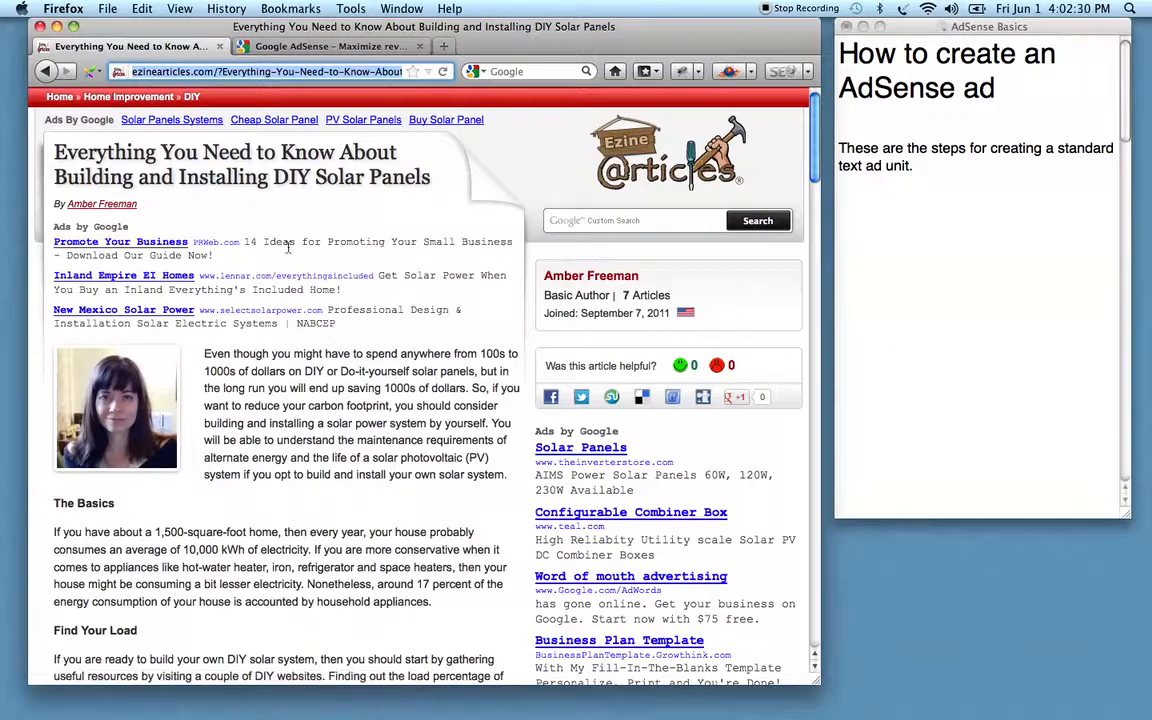
Sign in with the saved account and start a new ad unit from My ads > Ad units.
click(330, 46)
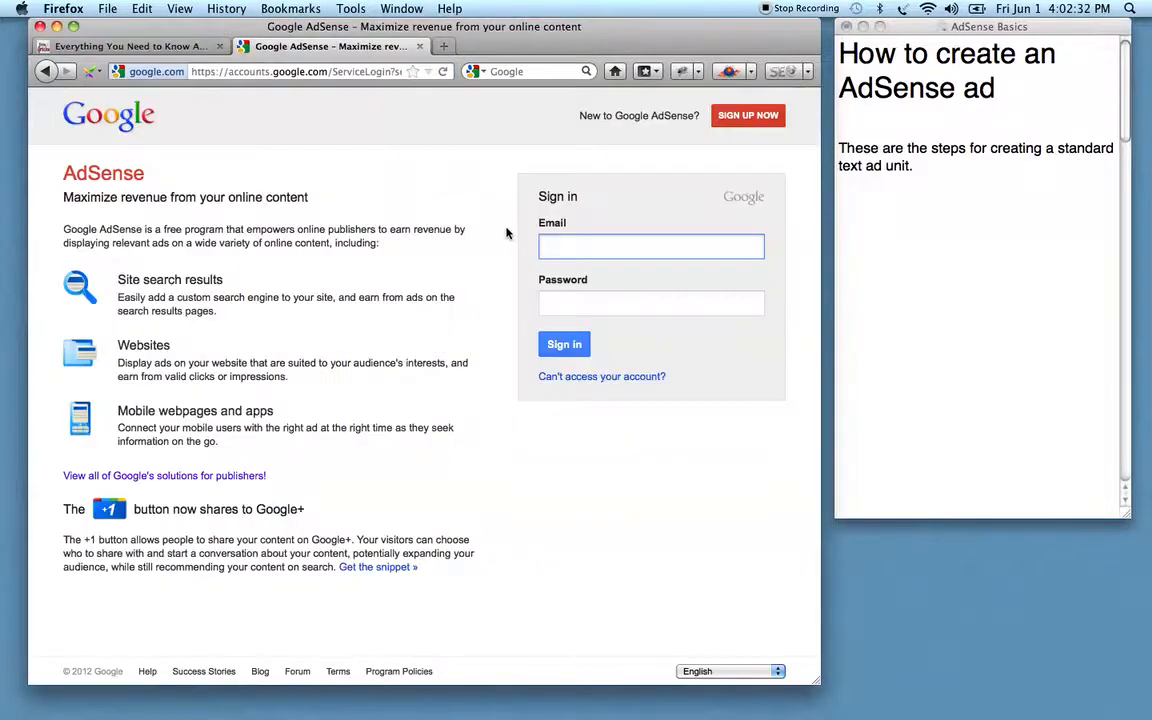
text(pa)
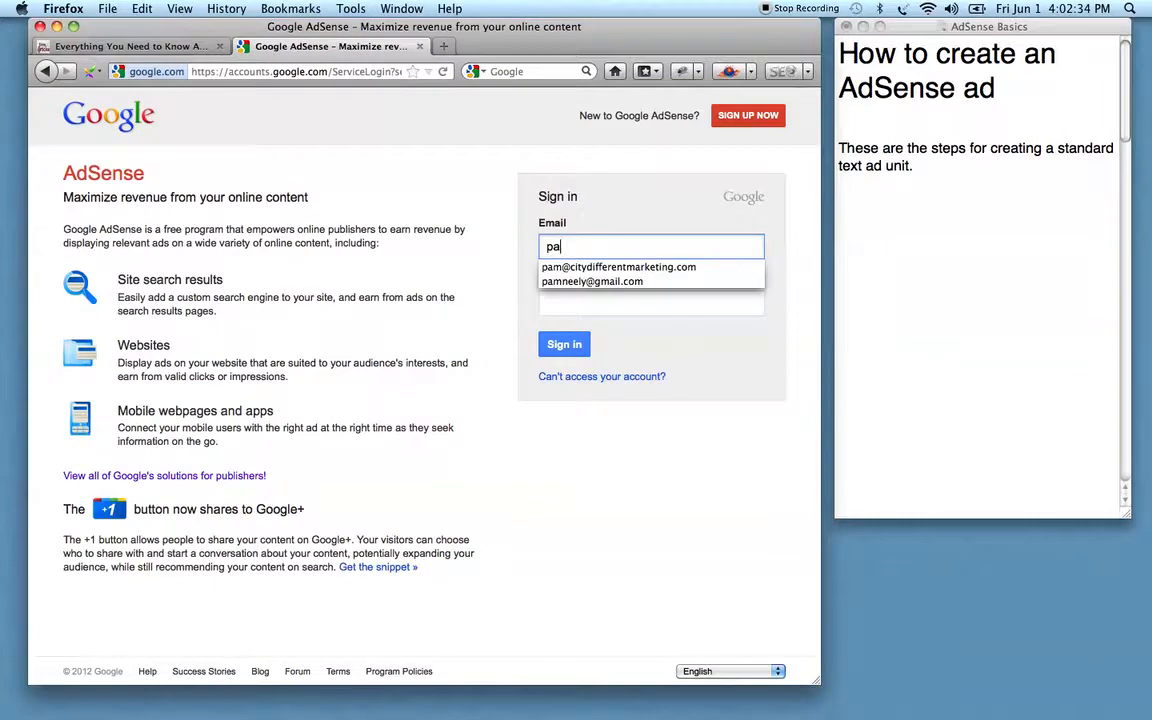
click(560, 270)
click(564, 346)
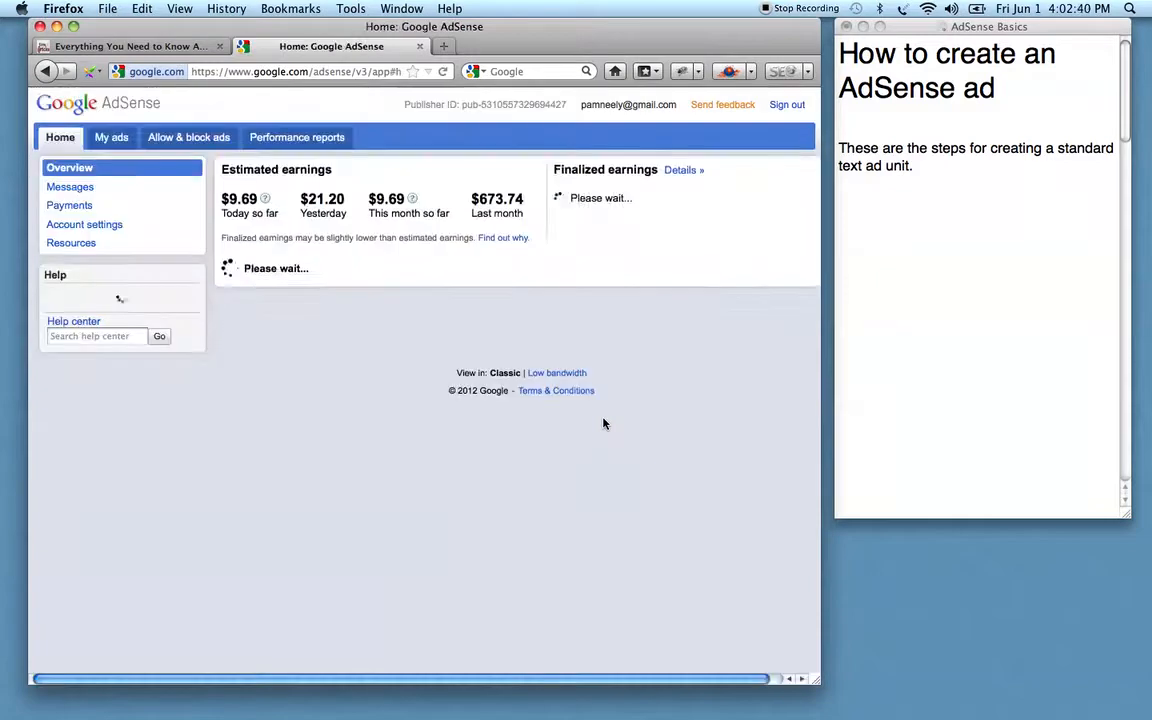
click(111, 139)
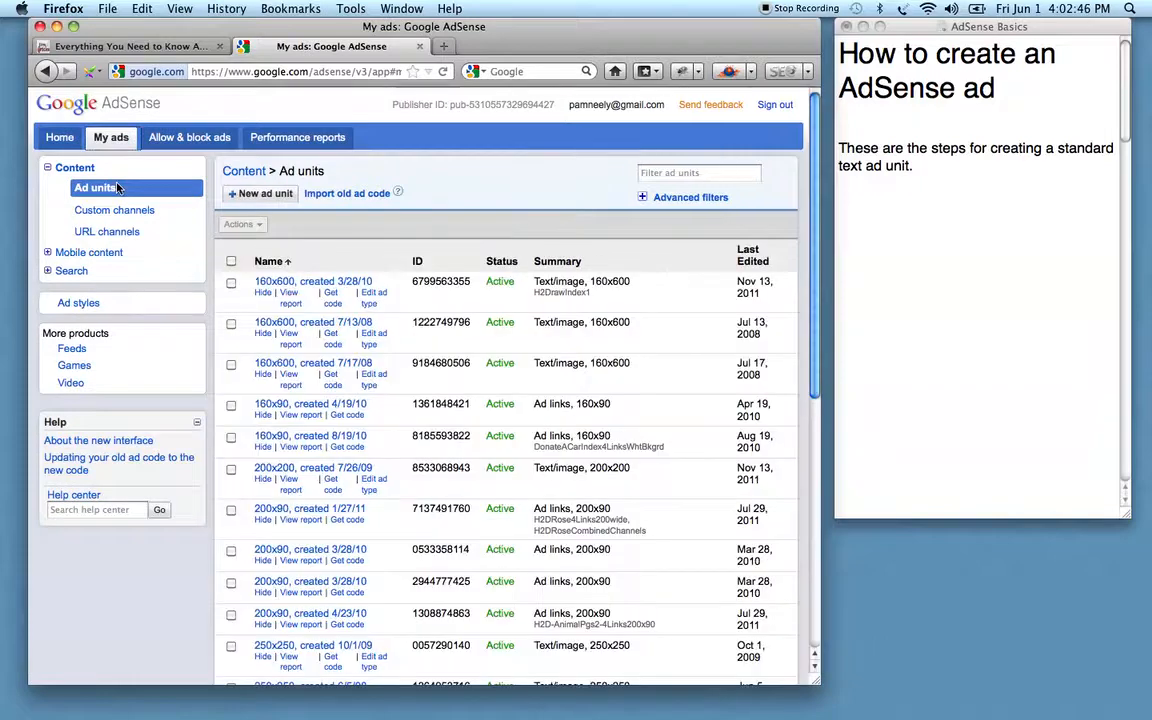
click(277, 197)
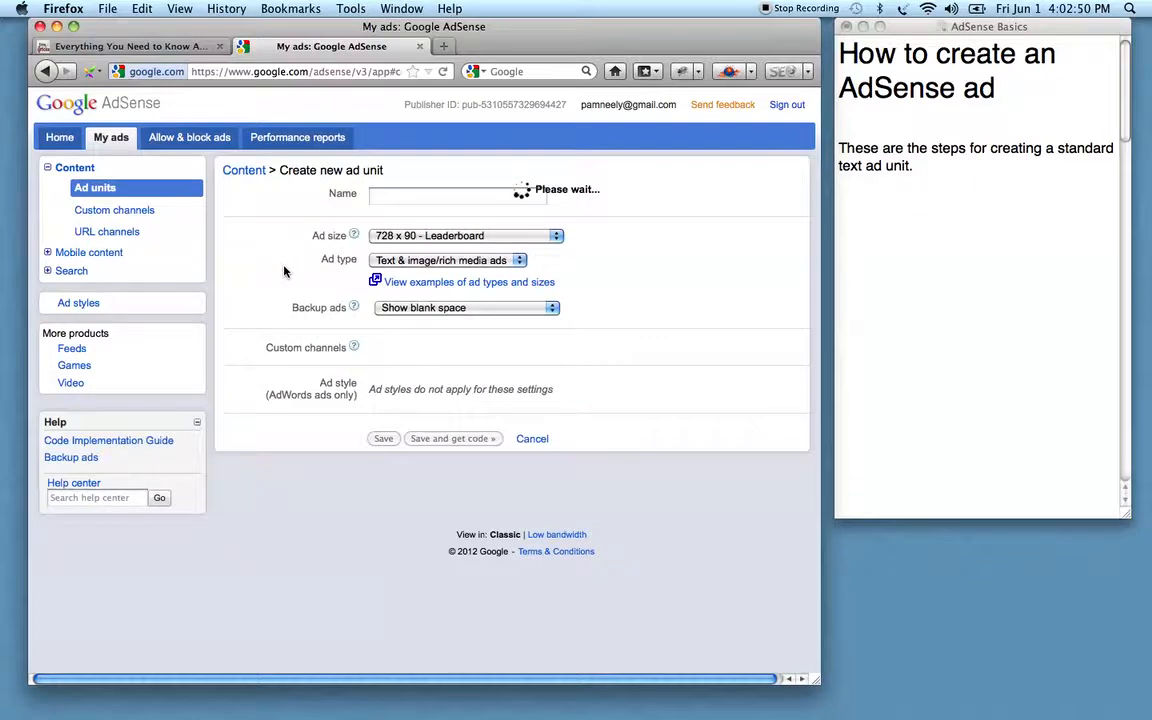
Name the ad unit SmallBiz, compare with the article's ads, and bring up the Ad size list.
click(374, 199)
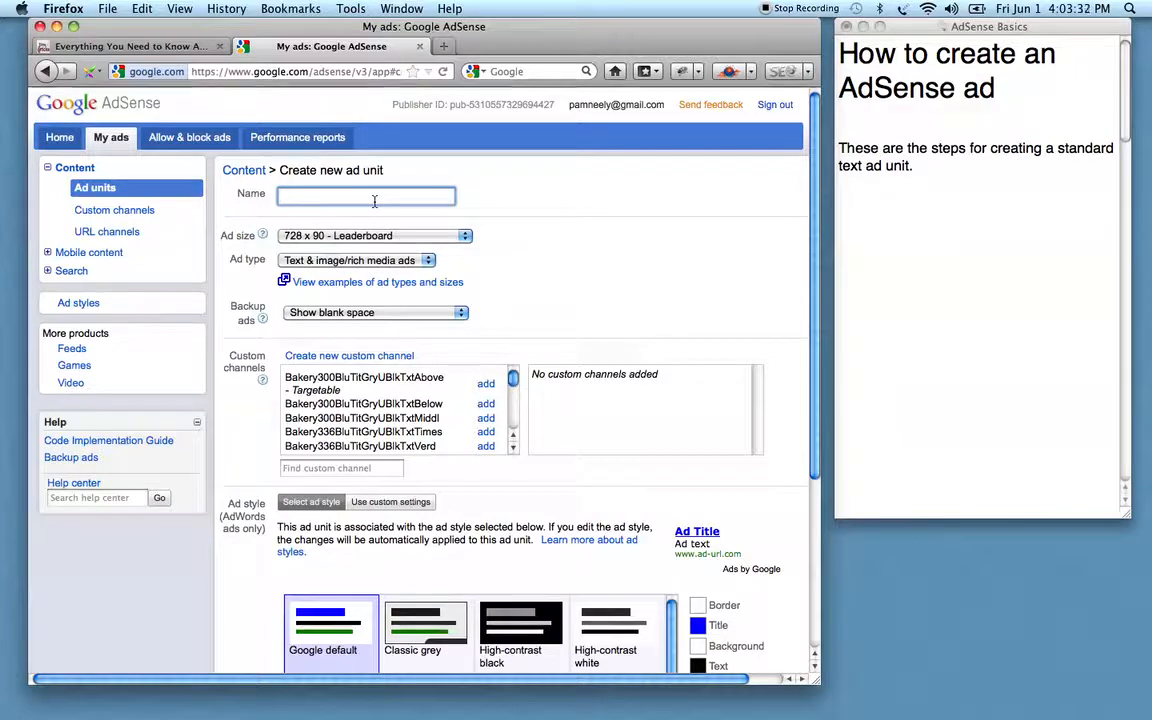
text(SmallBiz)
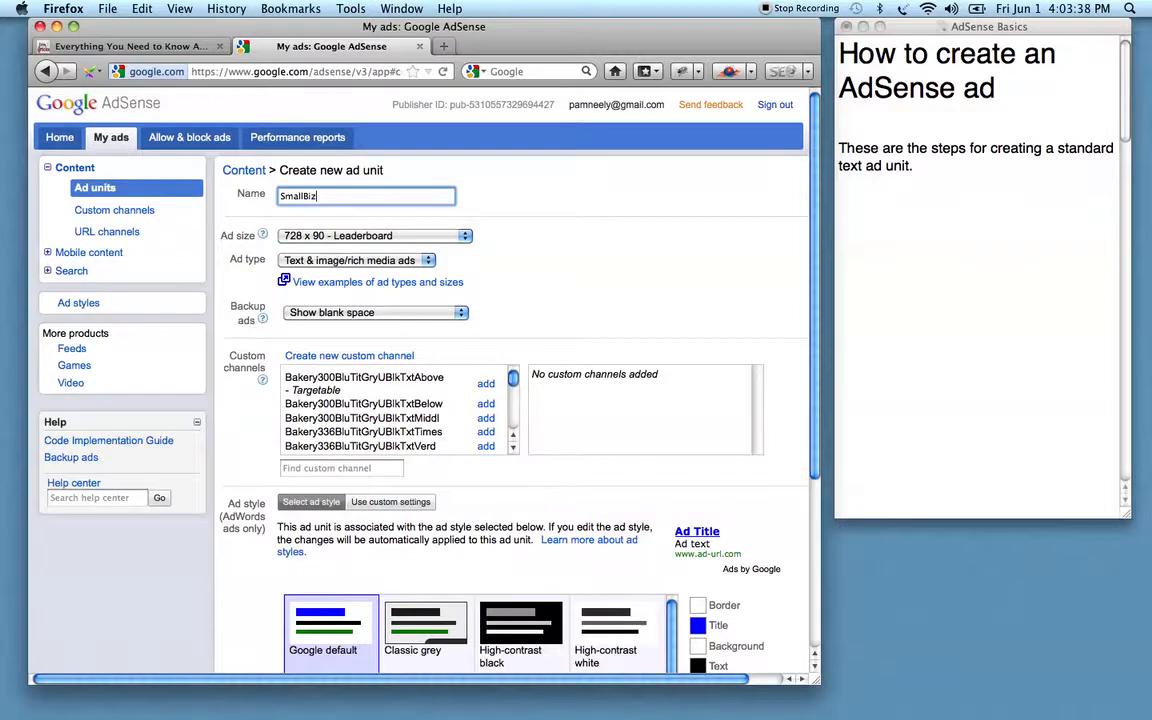
click(187, 46)
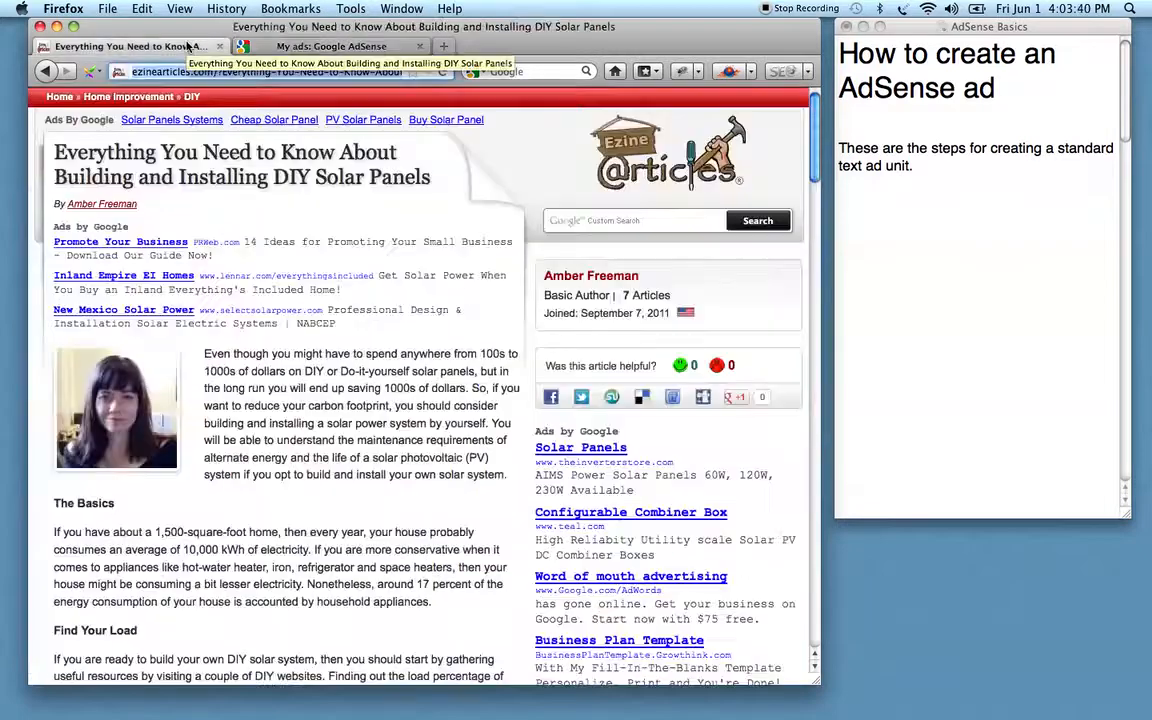
click(296, 46)
click(328, 235)
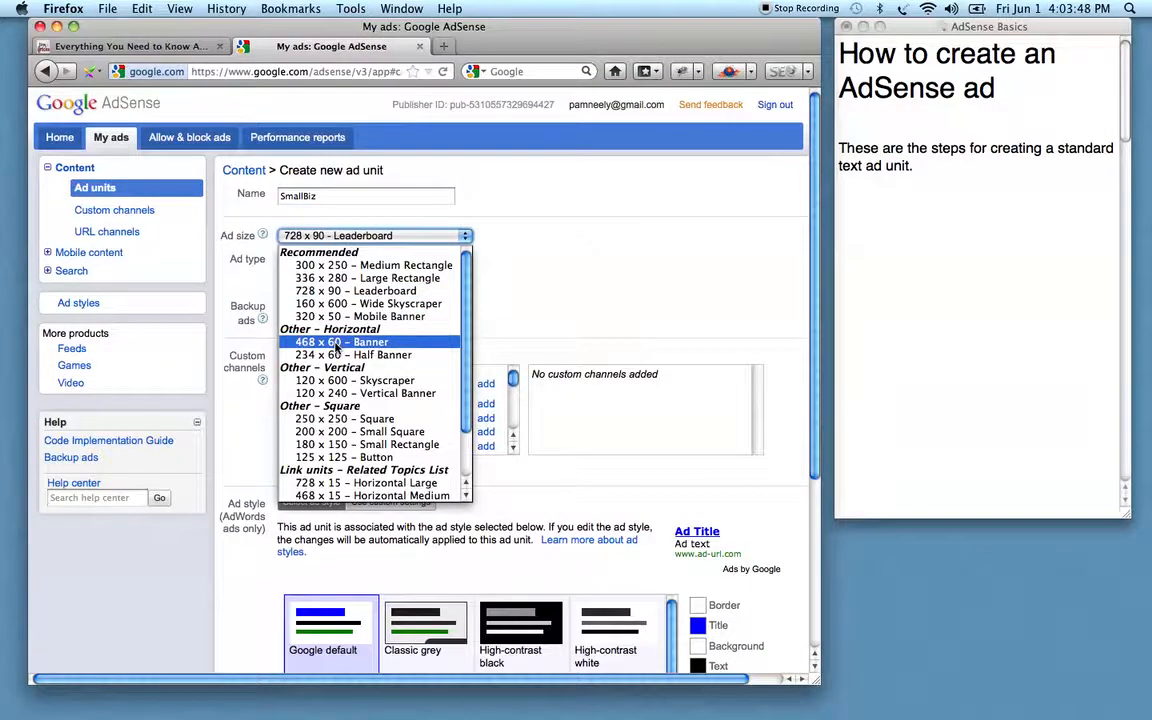
Choose the 468 x 60 Banner size and extend the name to SmallBiz468BluTitGryTxtBluU.
click(337, 345)
click(372, 201)
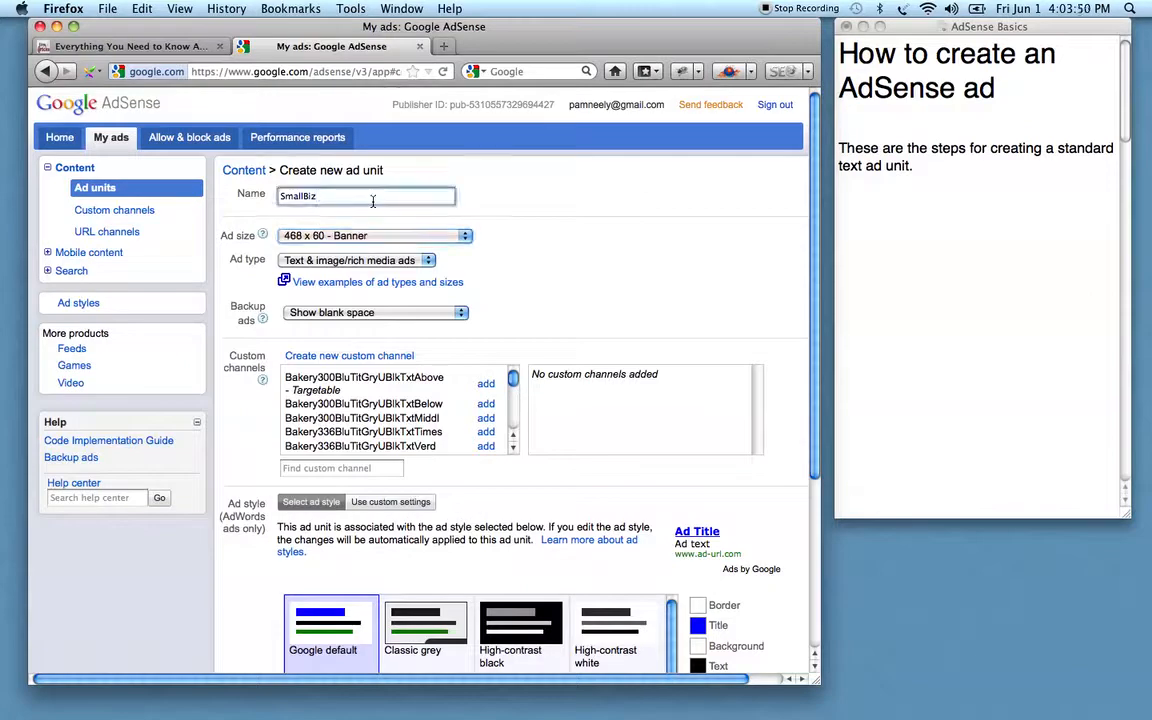
text(468)
click(180, 47)
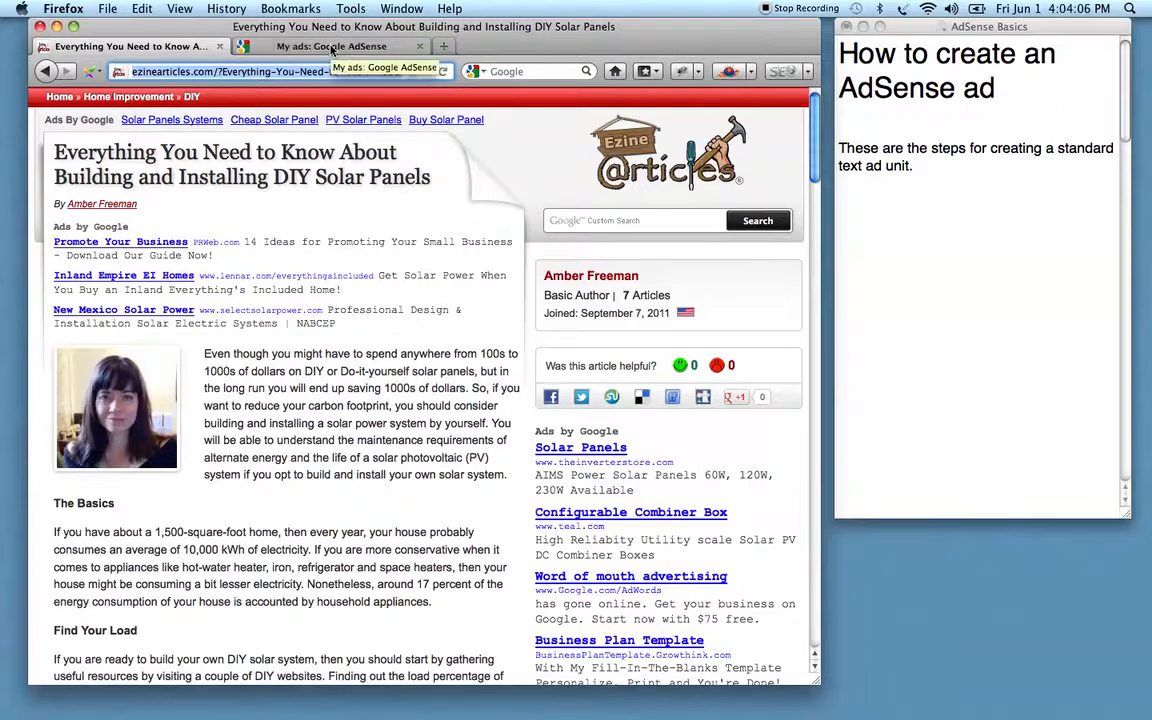
click(333, 47)
text(BluTit)
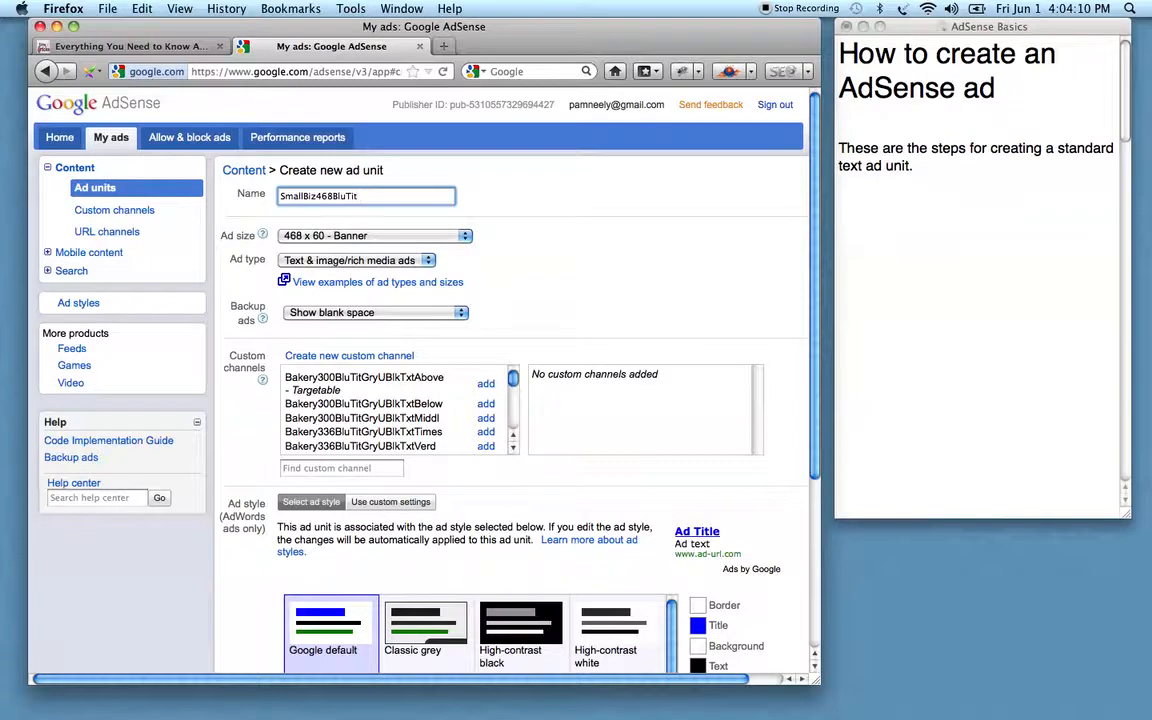
text(GryT)
text(BluU)
click(150, 46)
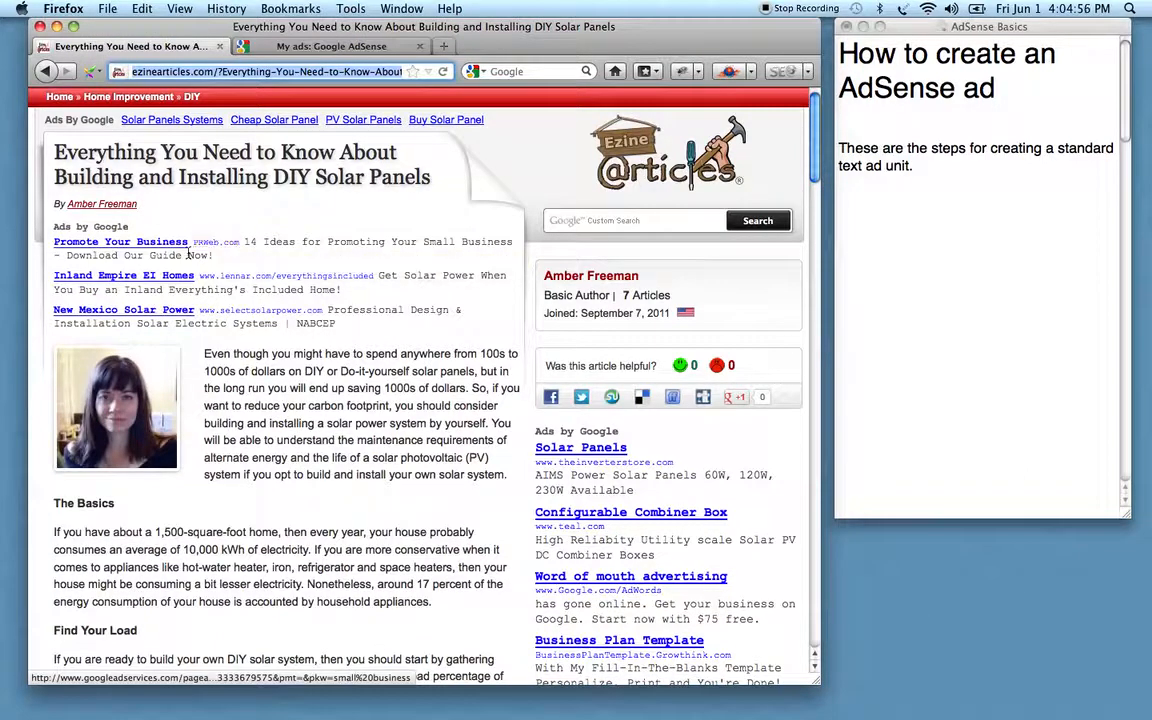
click(313, 46)
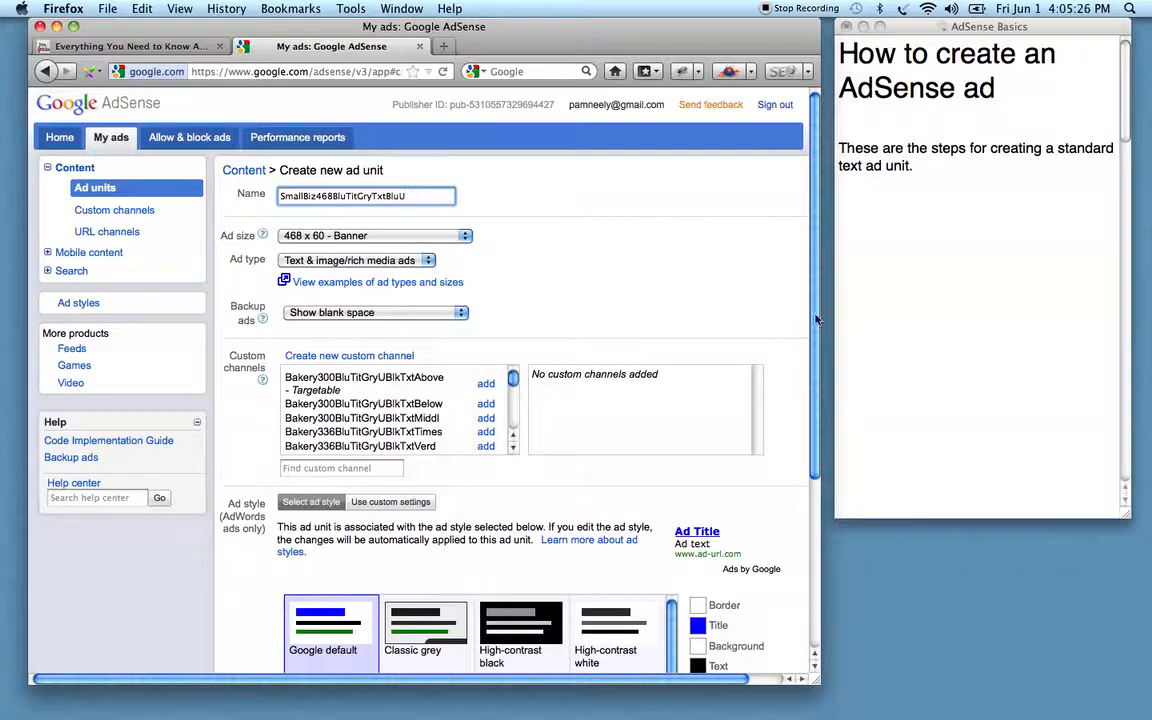
drag(816, 319, 816, 350)
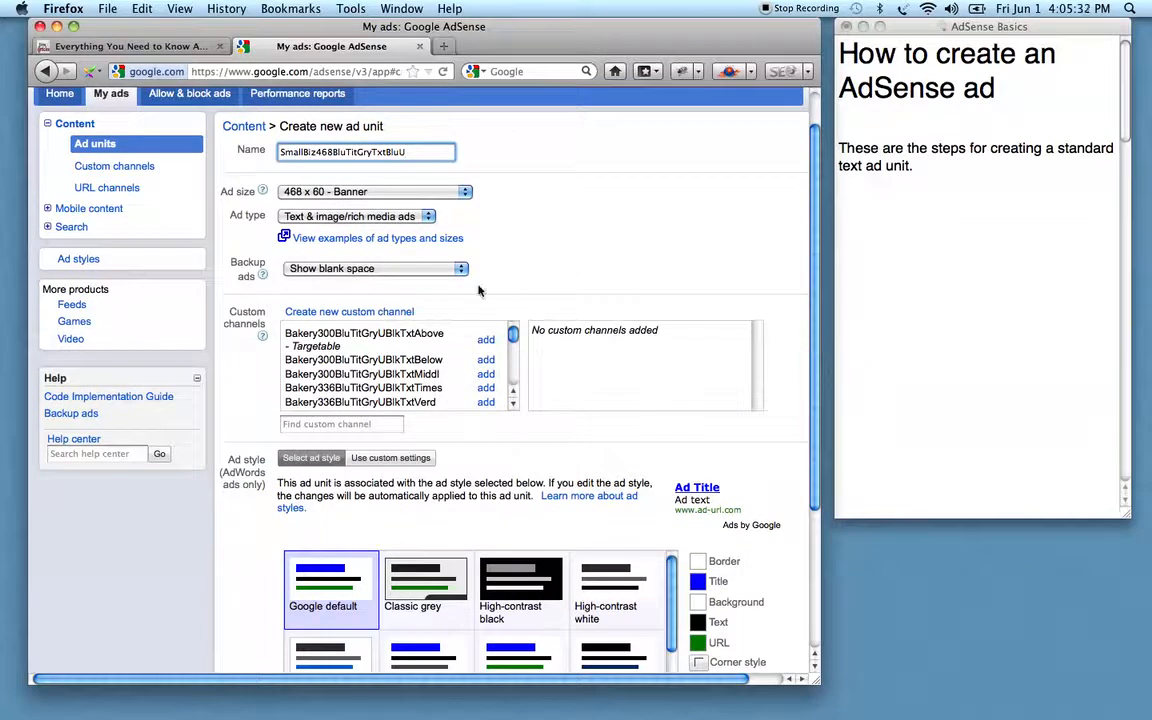
click(167, 50)
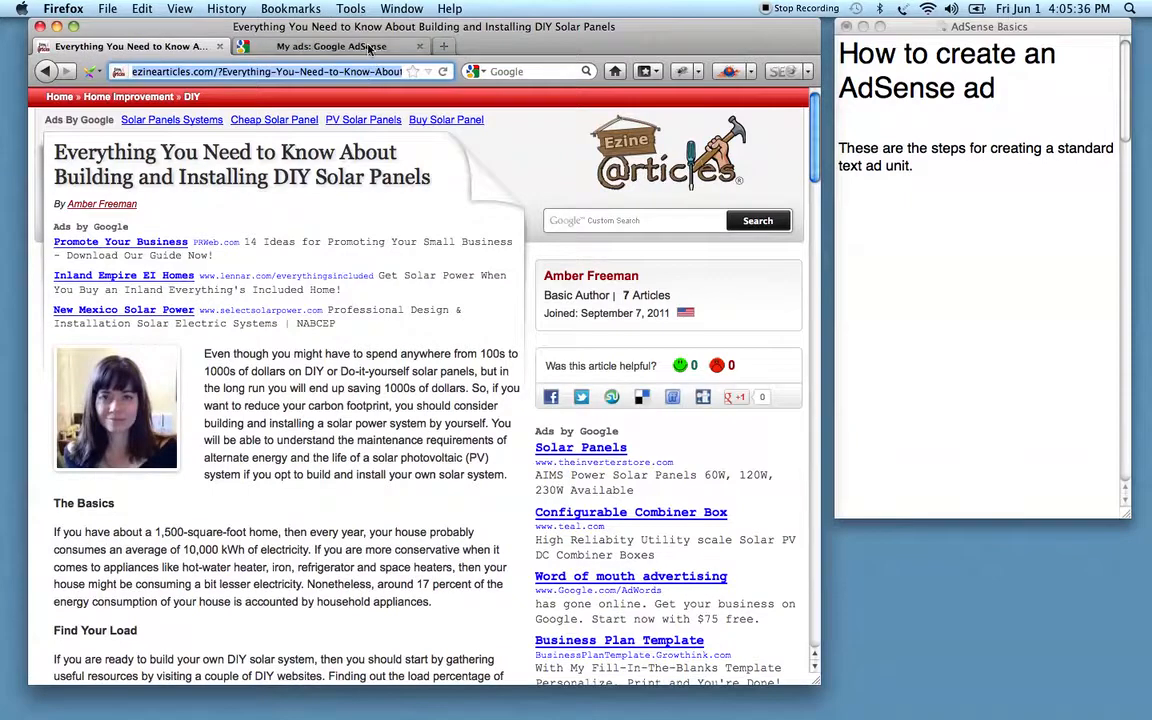
click(334, 47)
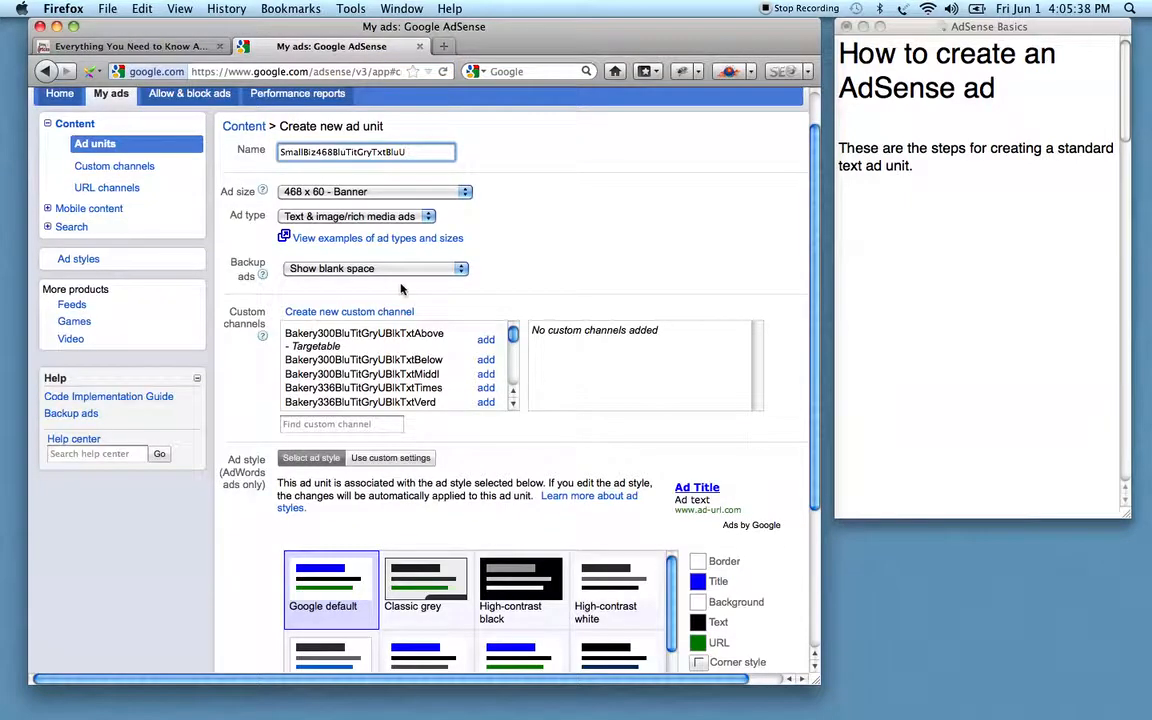
Use custom style settings with dark grey 4C4C4C text and URL colour matching the title's 0000FF.
click(390, 457)
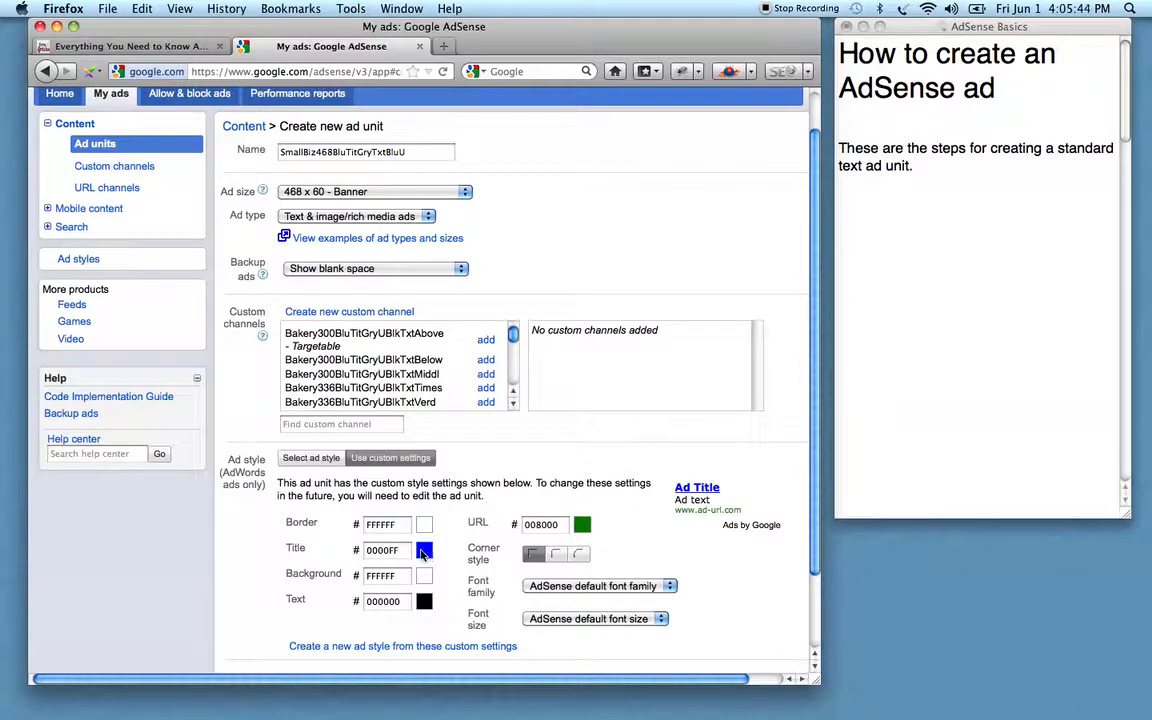
double_click(382, 550)
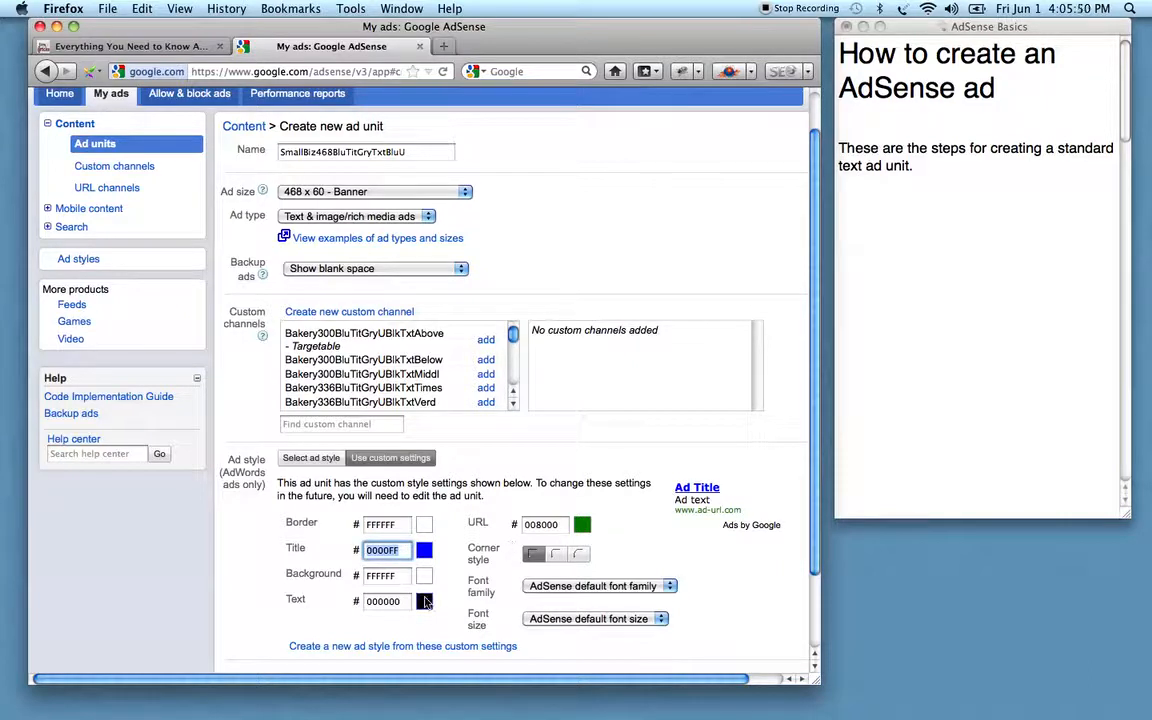
click(158, 46)
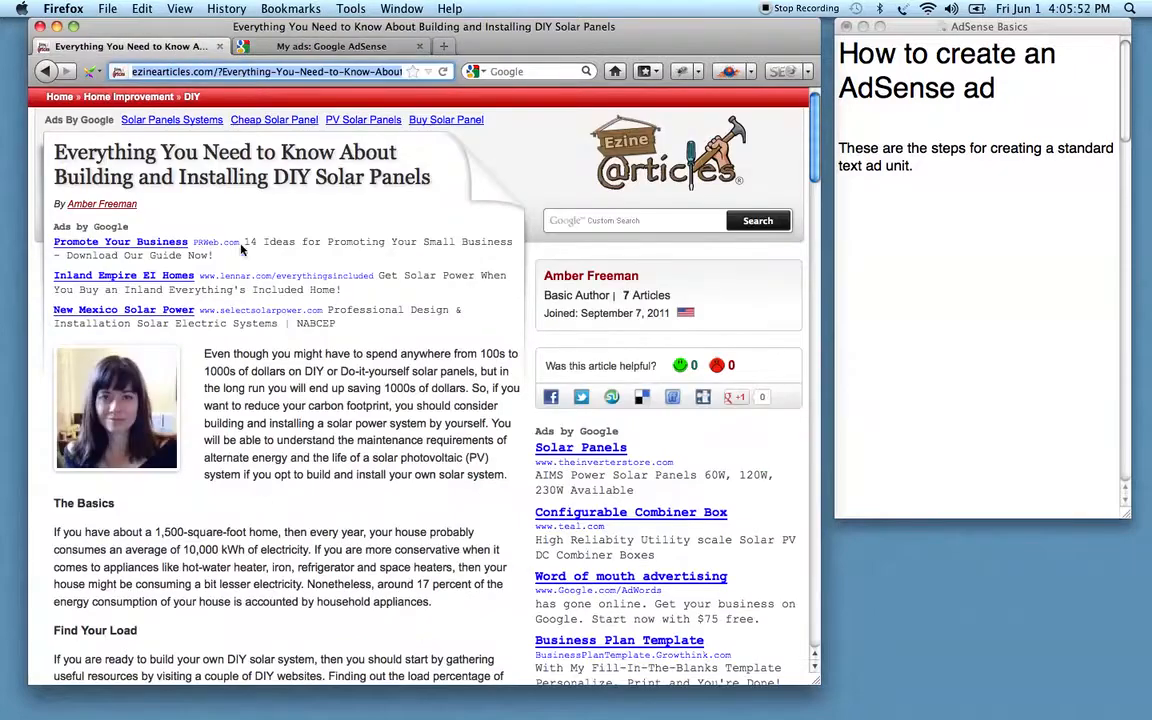
click(323, 46)
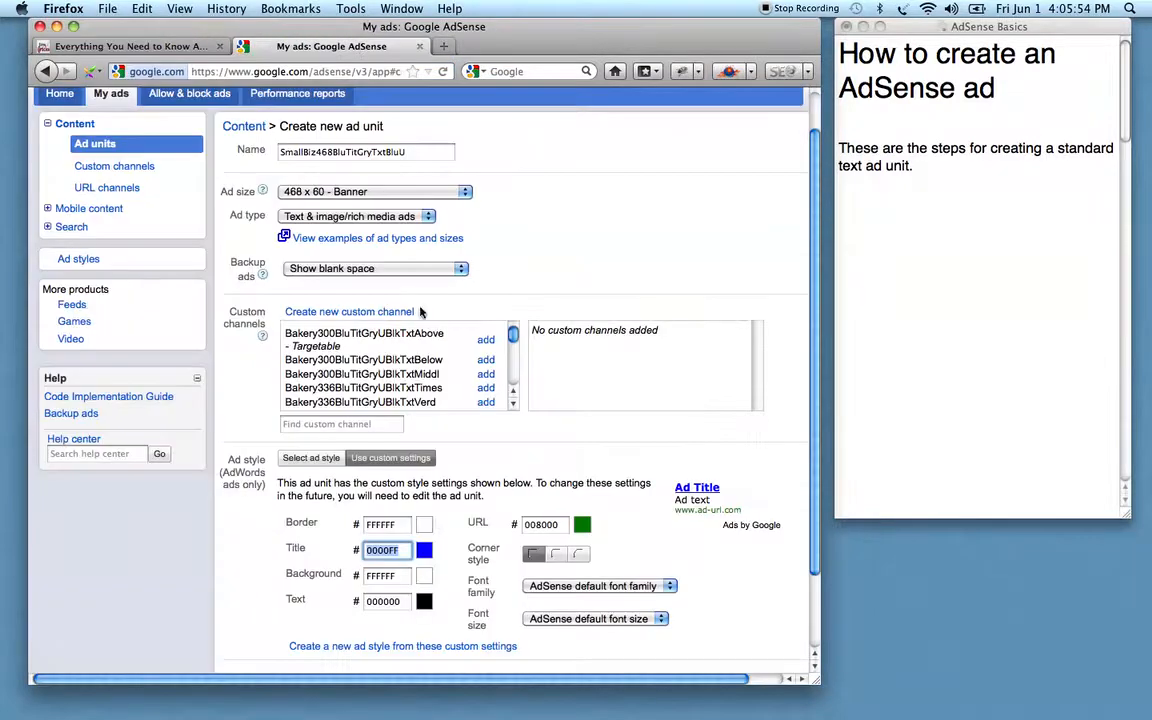
click(384, 549)
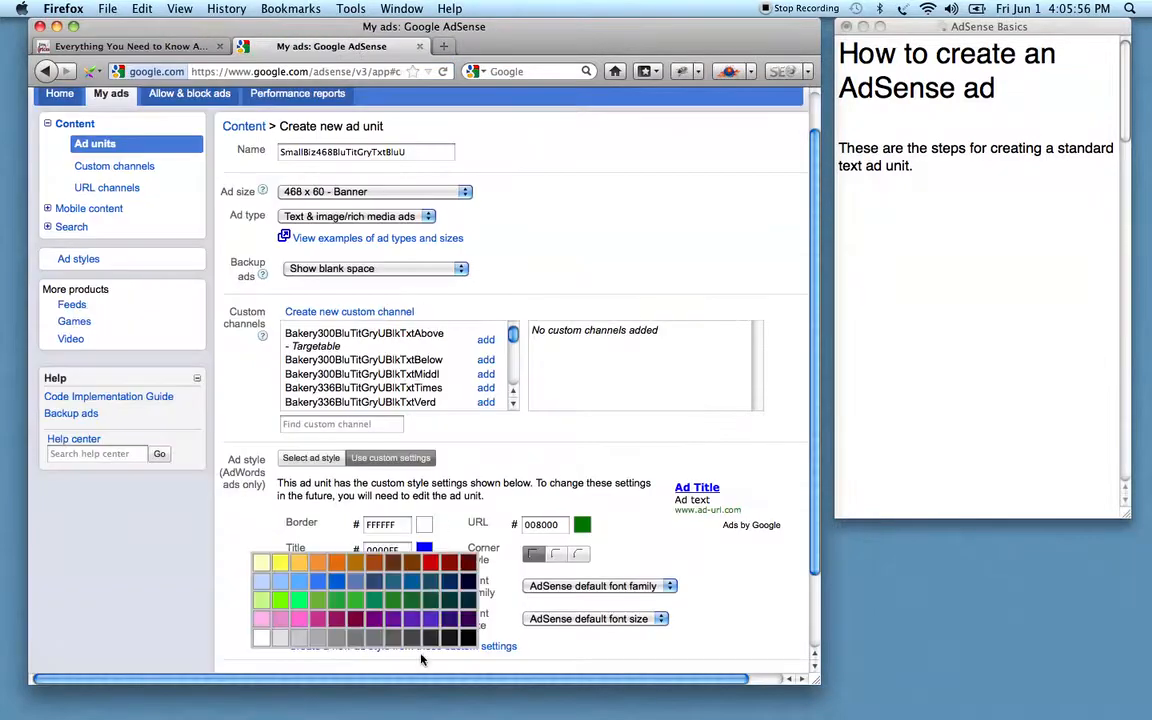
click(410, 639)
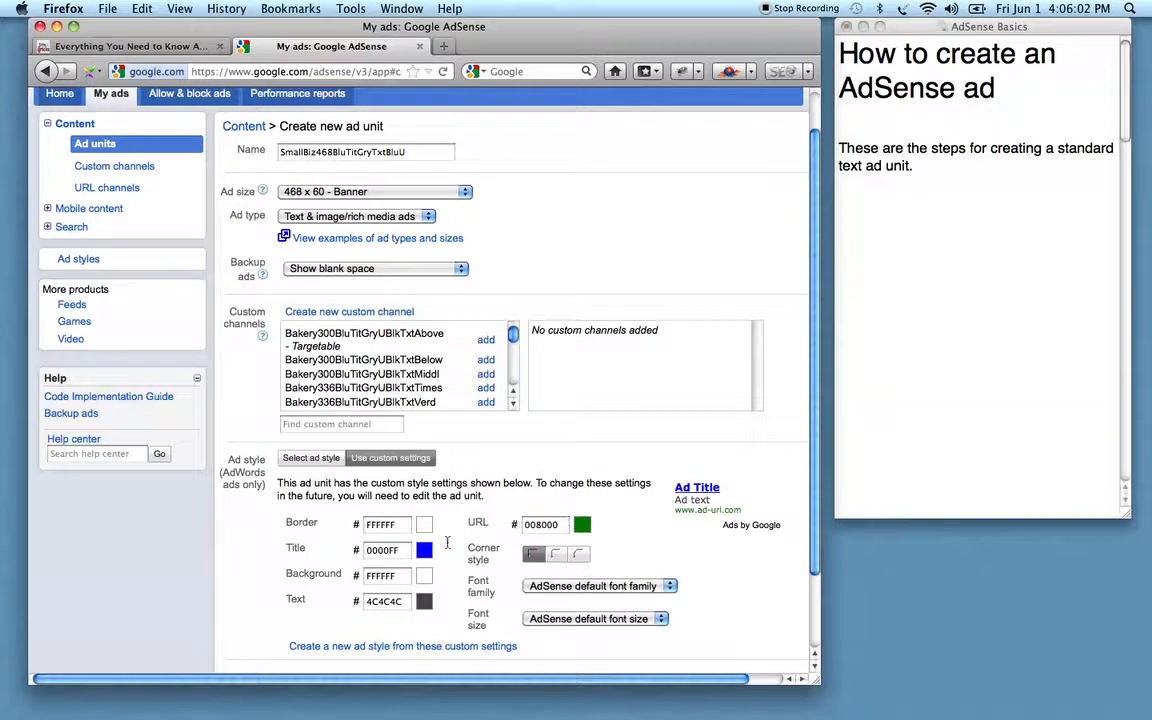
double_click(394, 556)
key(ctrl+c)
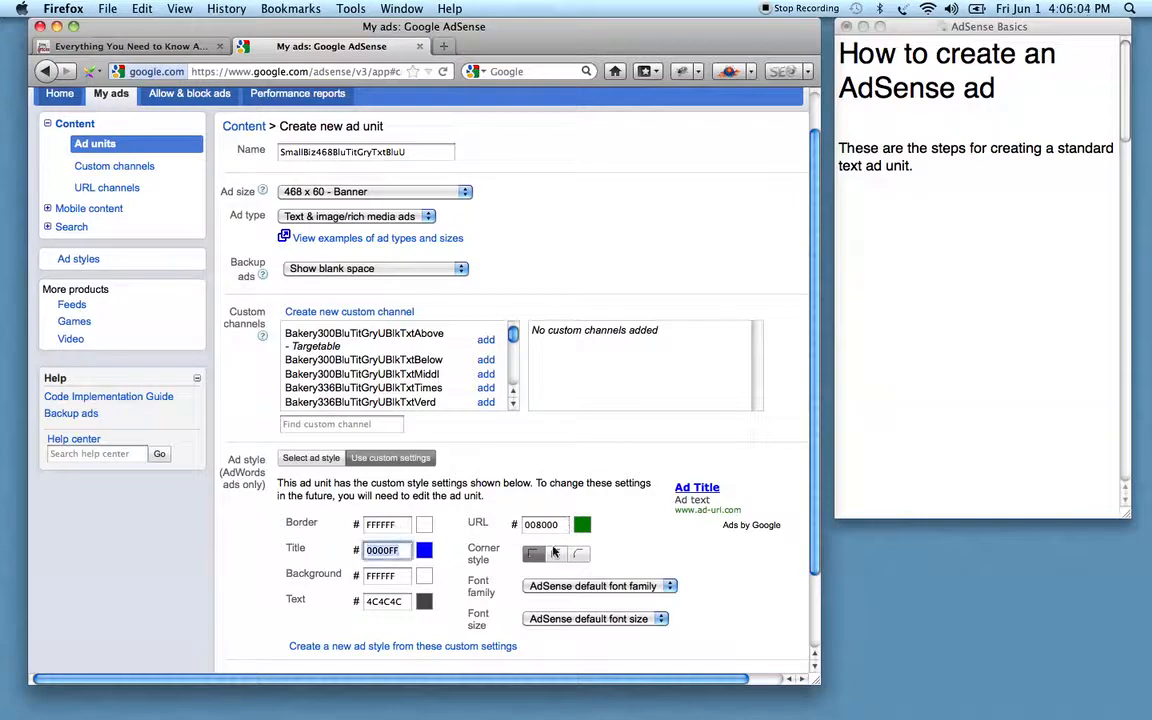
double_click(540, 525)
key(ctrl+v)
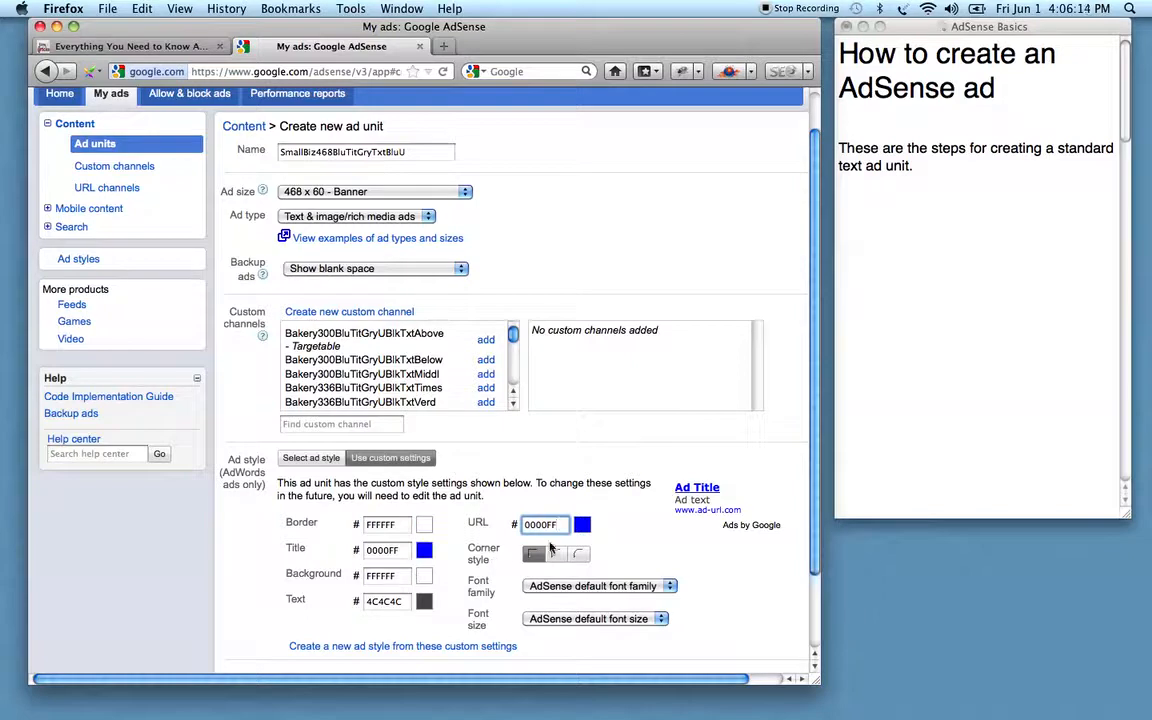
Set the custom style font family to Times and font size to Medium.
click(597, 587)
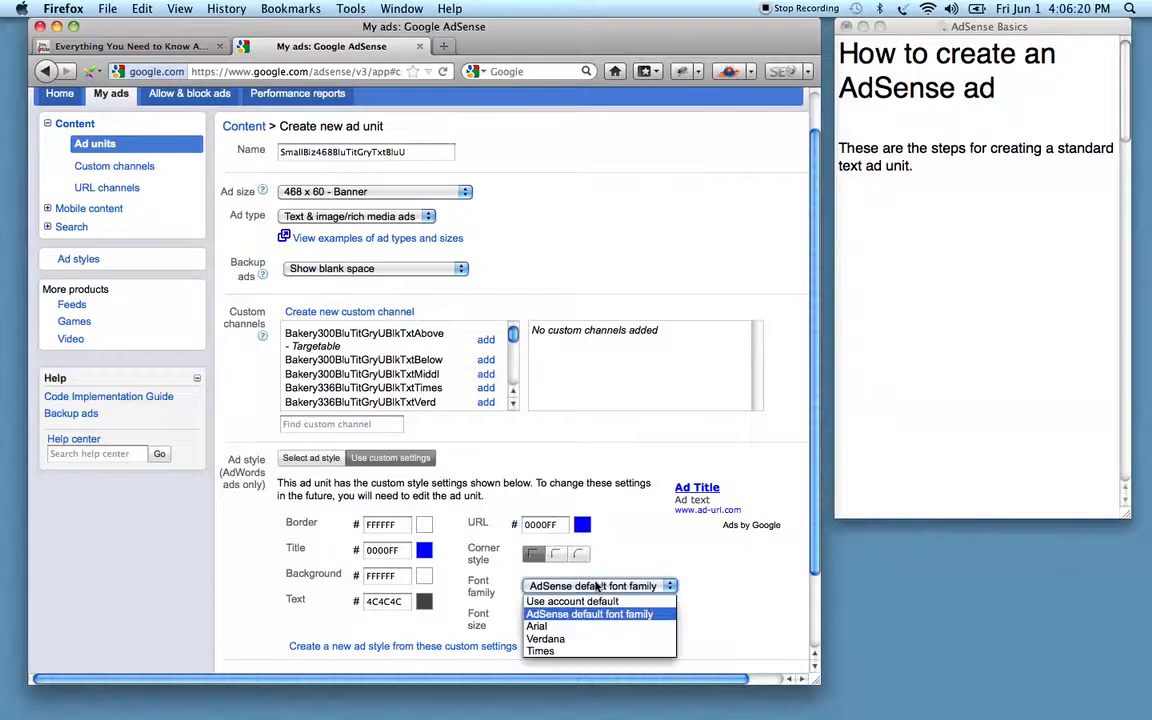
click(540, 652)
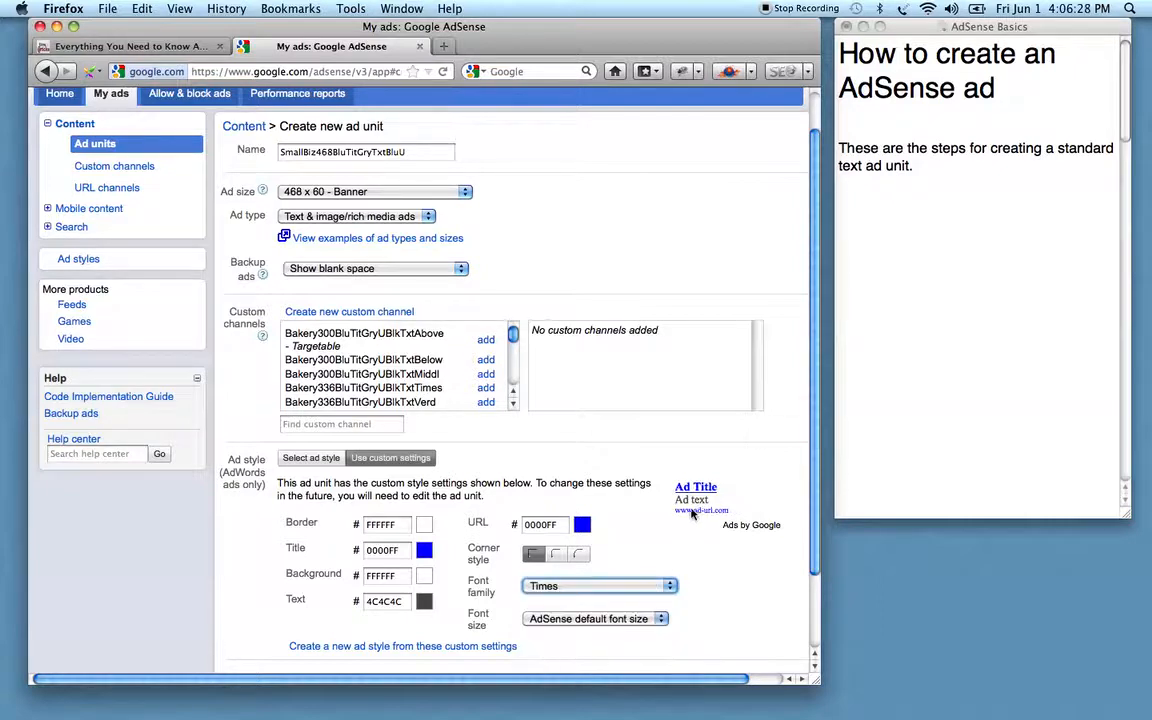
click(589, 620)
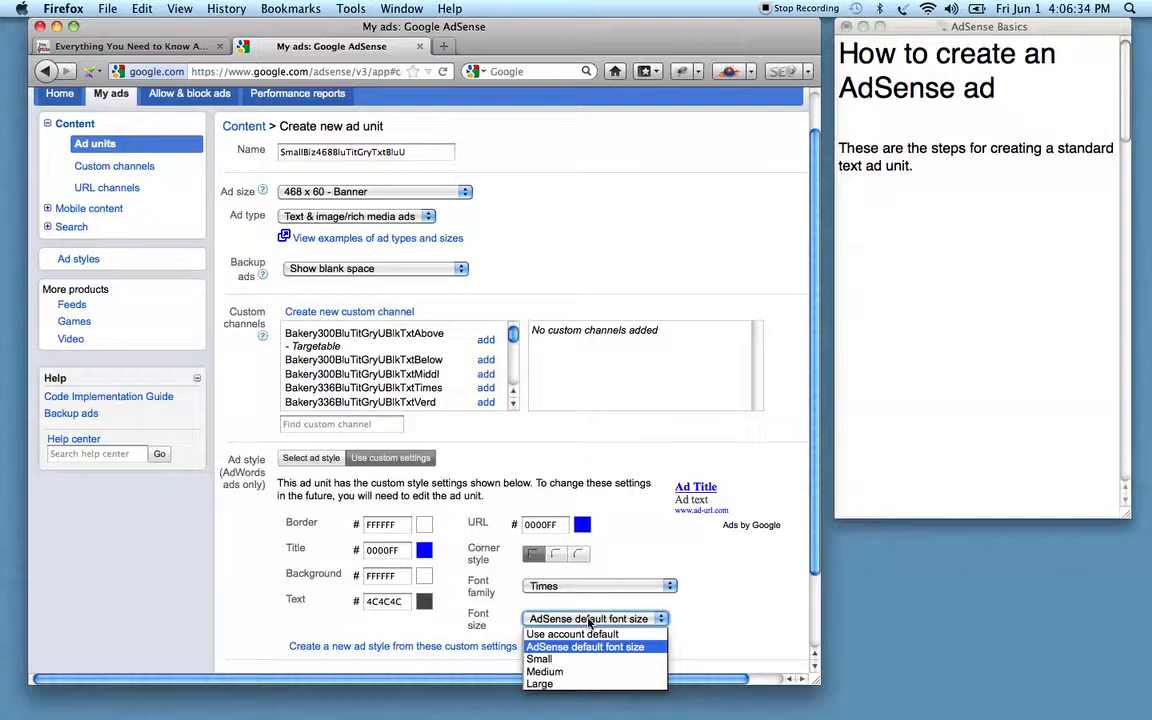
click(559, 672)
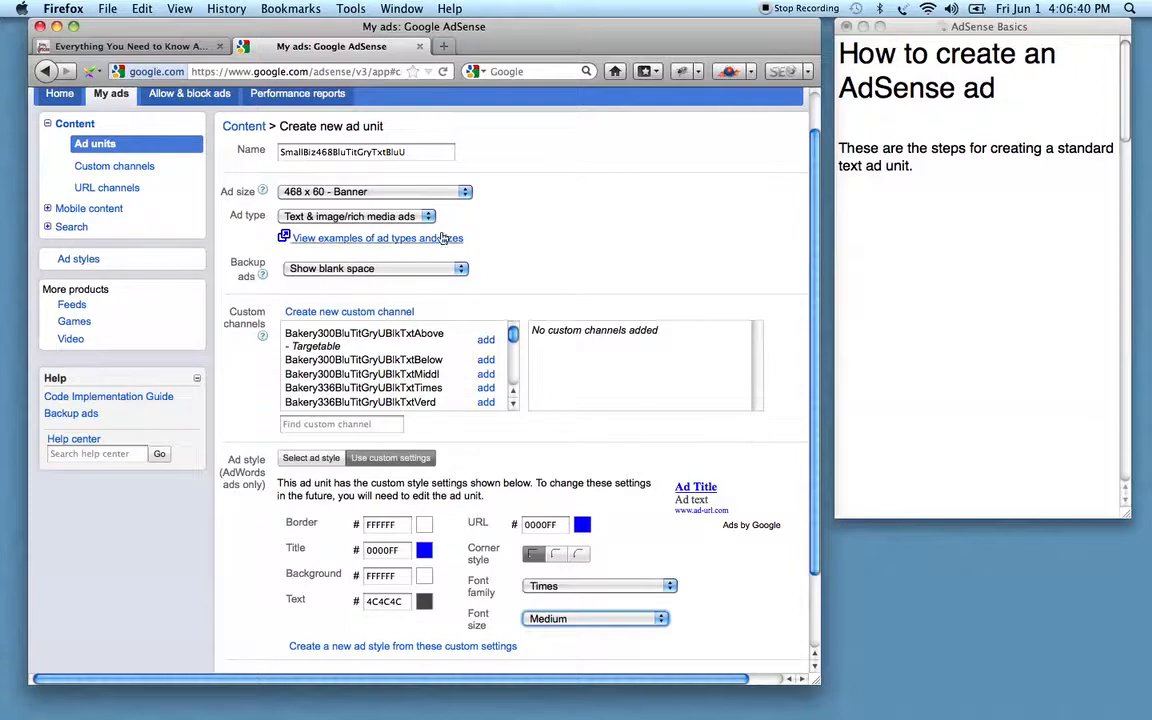
click(432, 157)
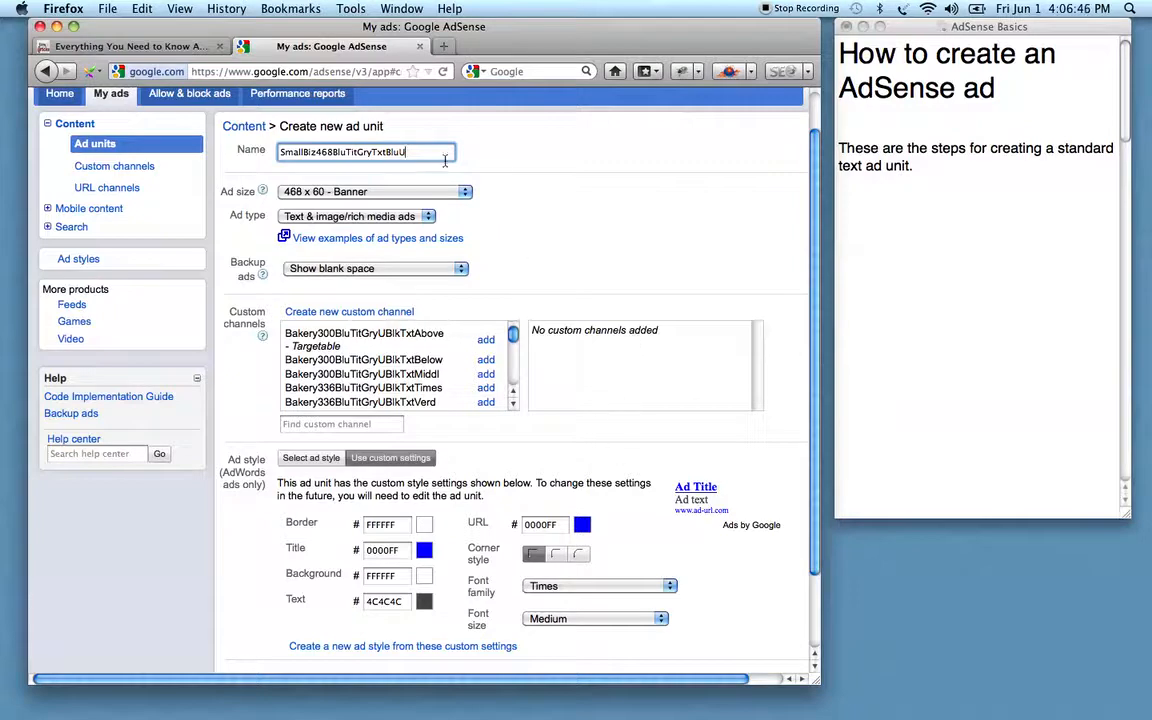
Append 'TimesMedTop' to the ad unit name, fixing typos, then select the full name.
text(TimesMedTop)
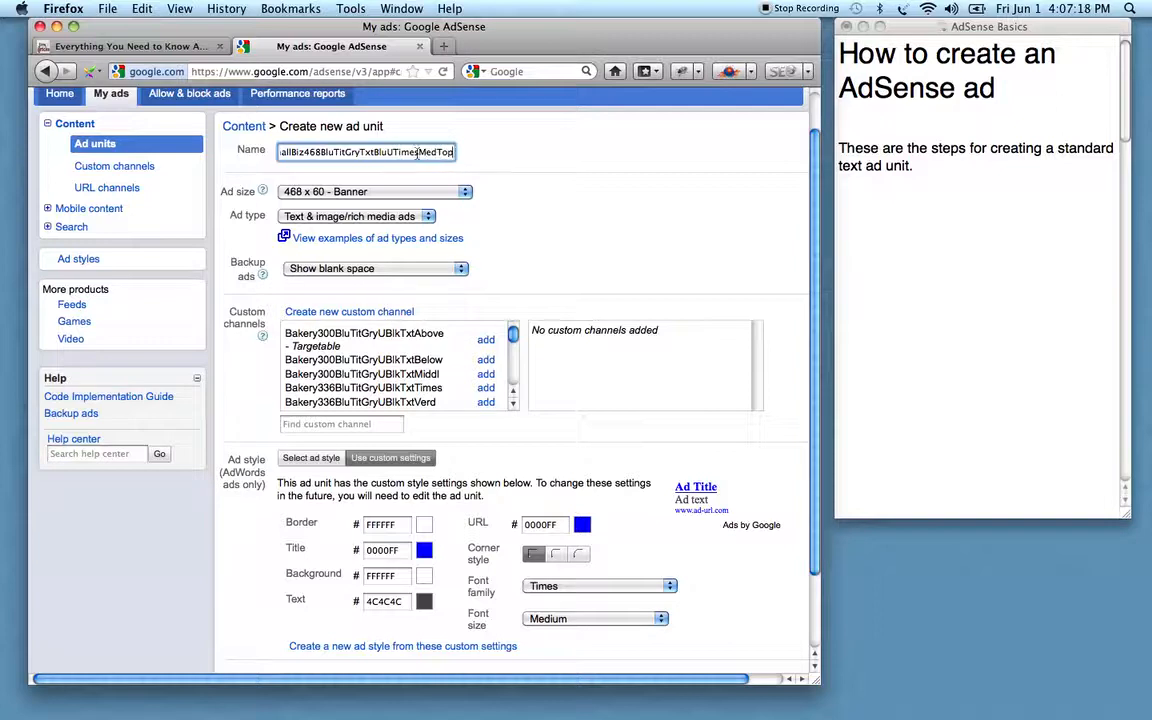
click(140, 47)
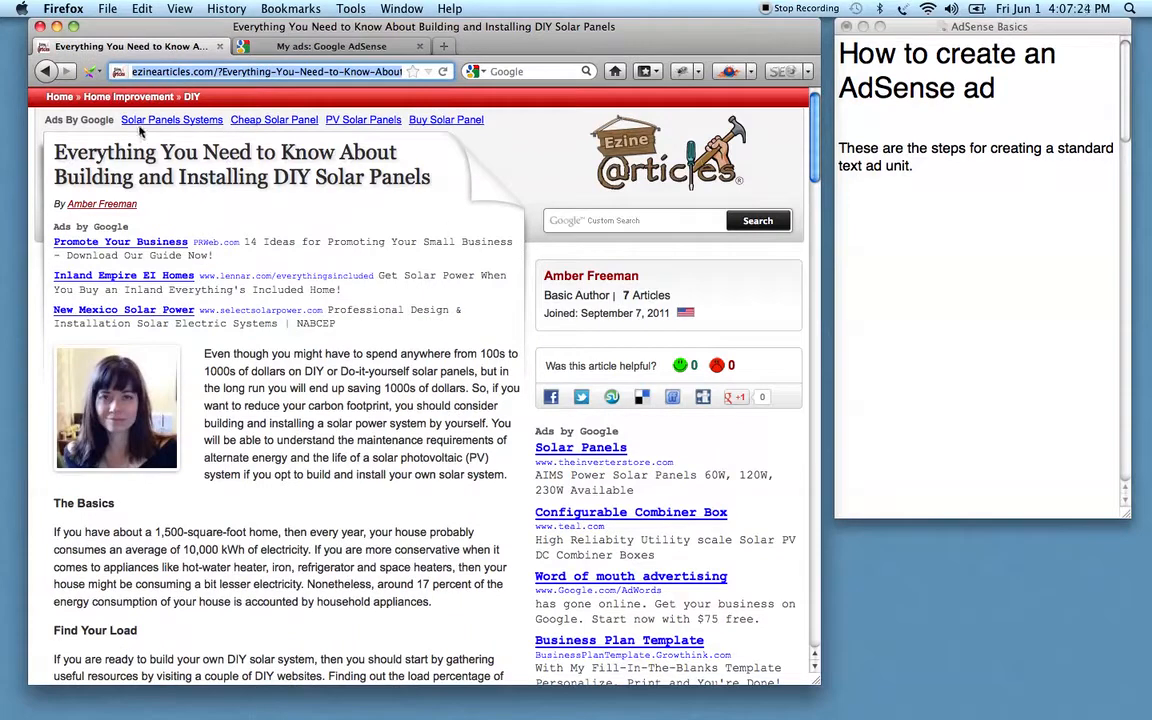
click(350, 48)
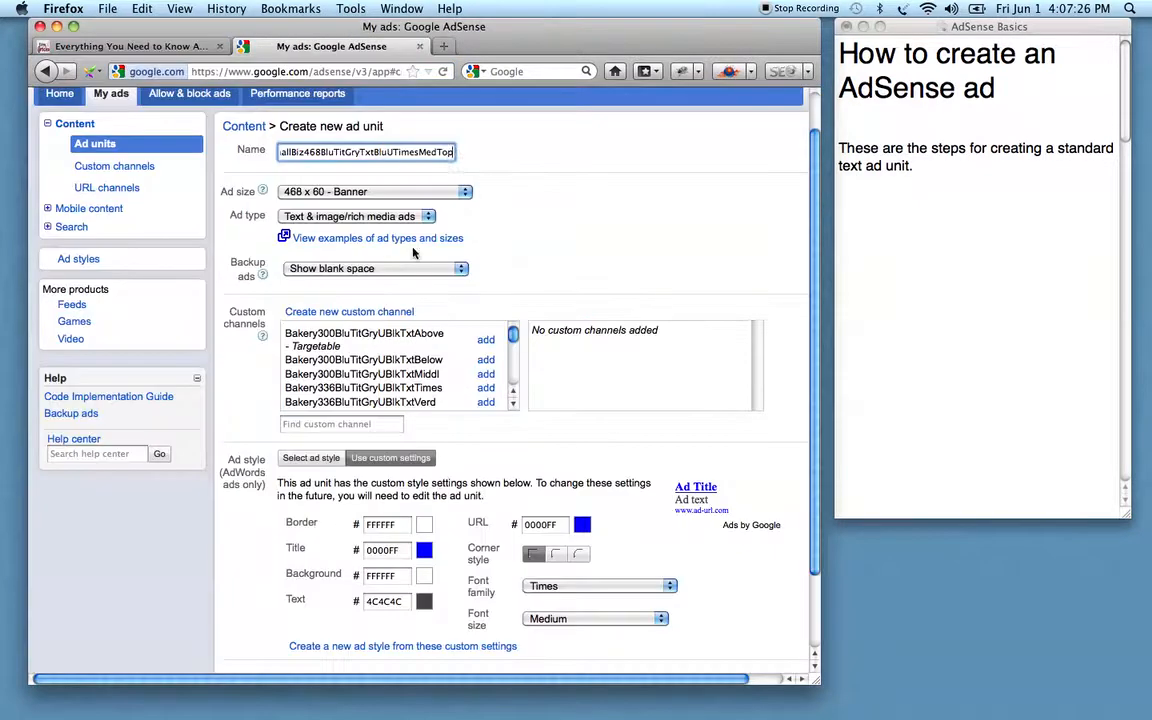
drag(437, 152, 456, 155)
text(L)
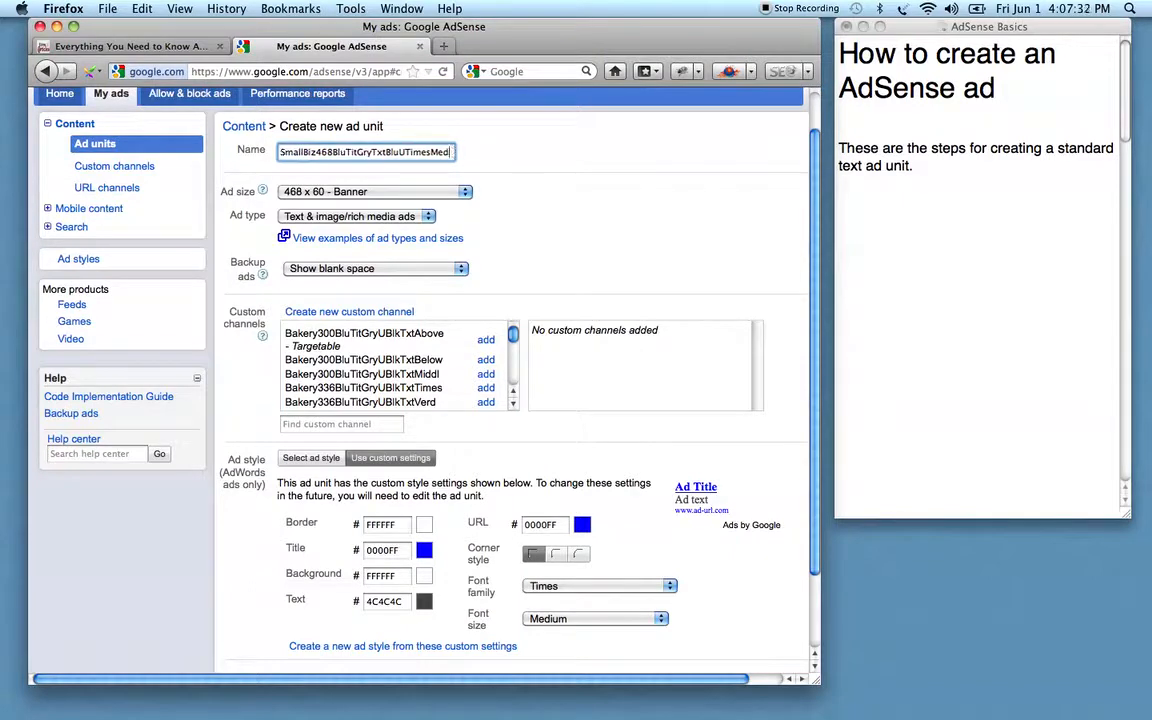
text(Top)
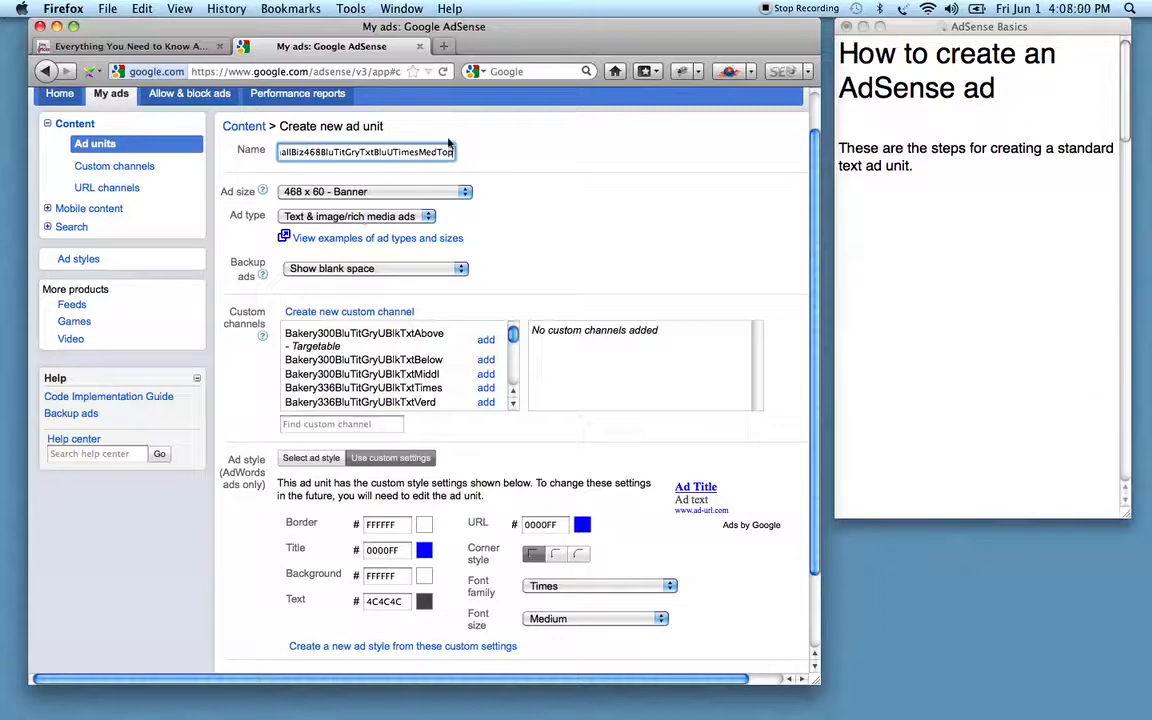
double_click(413, 151)
key(super+c)
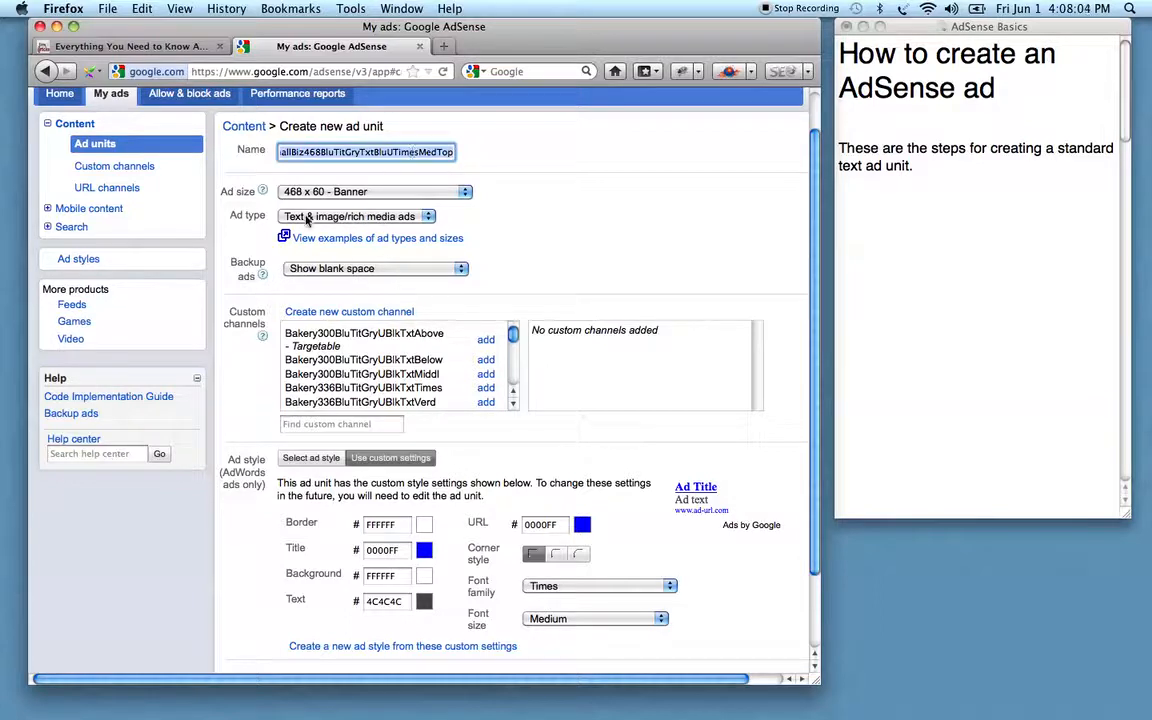
click(341, 269)
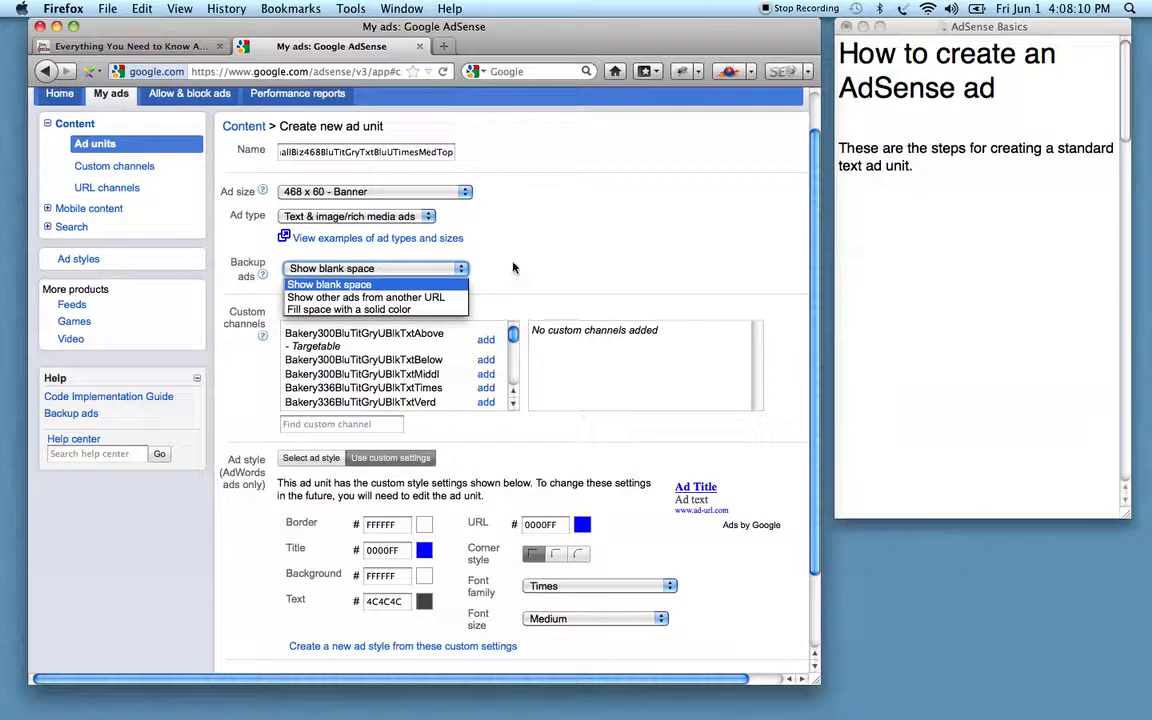
click(466, 242)
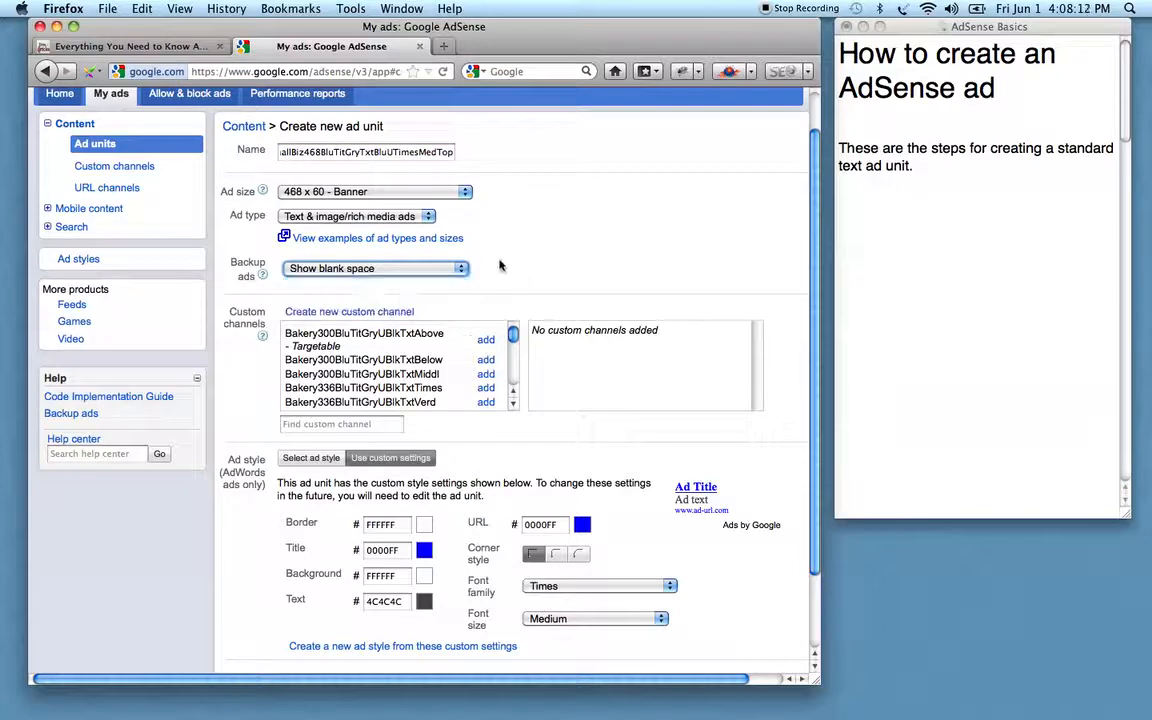
click(376, 270)
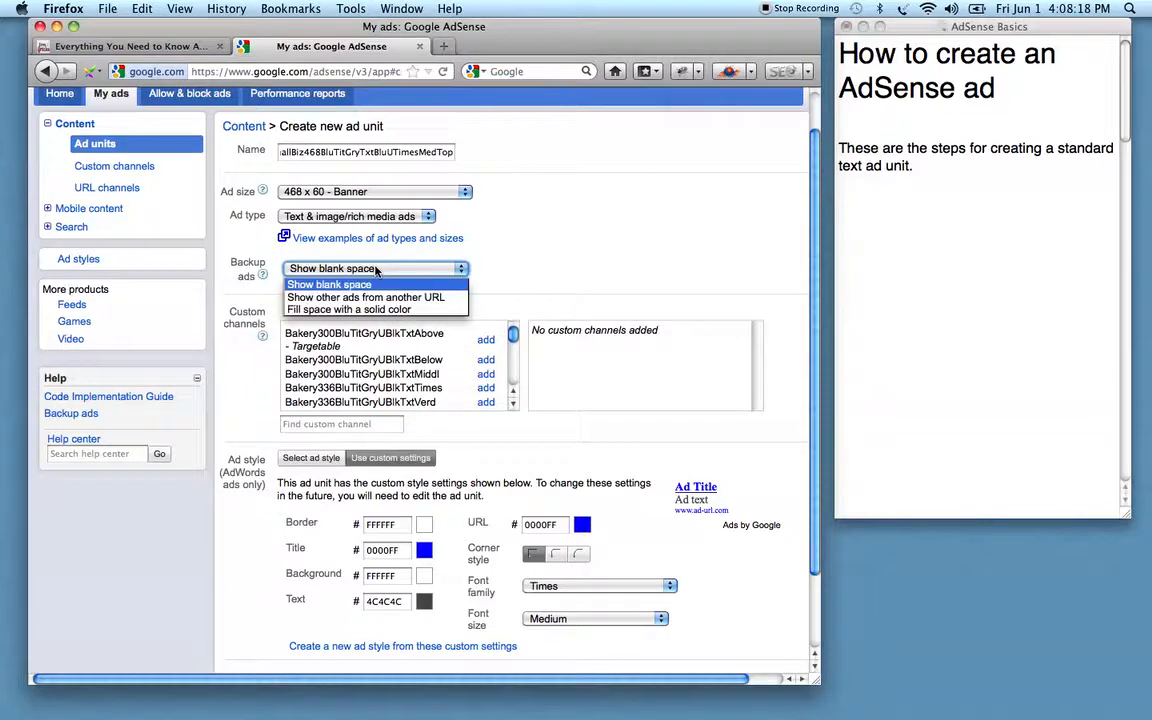
click(506, 260)
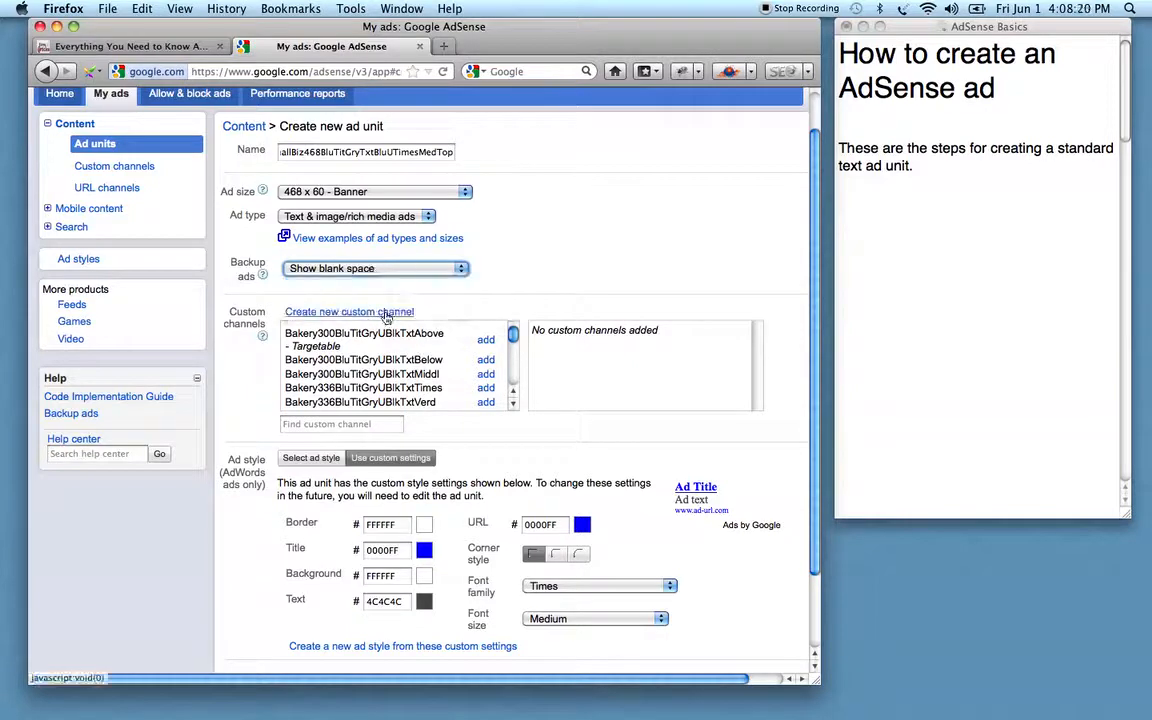
click(403, 151)
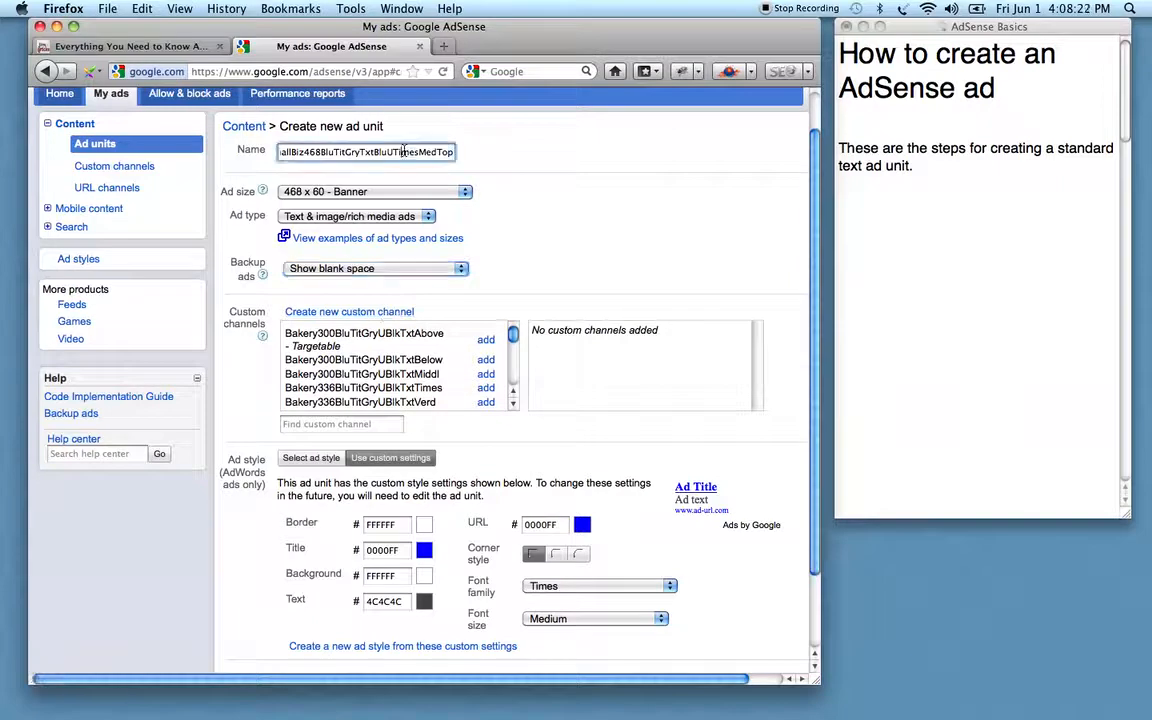
Create and save a new custom channel named with the pasted ad unit name.
click(366, 311)
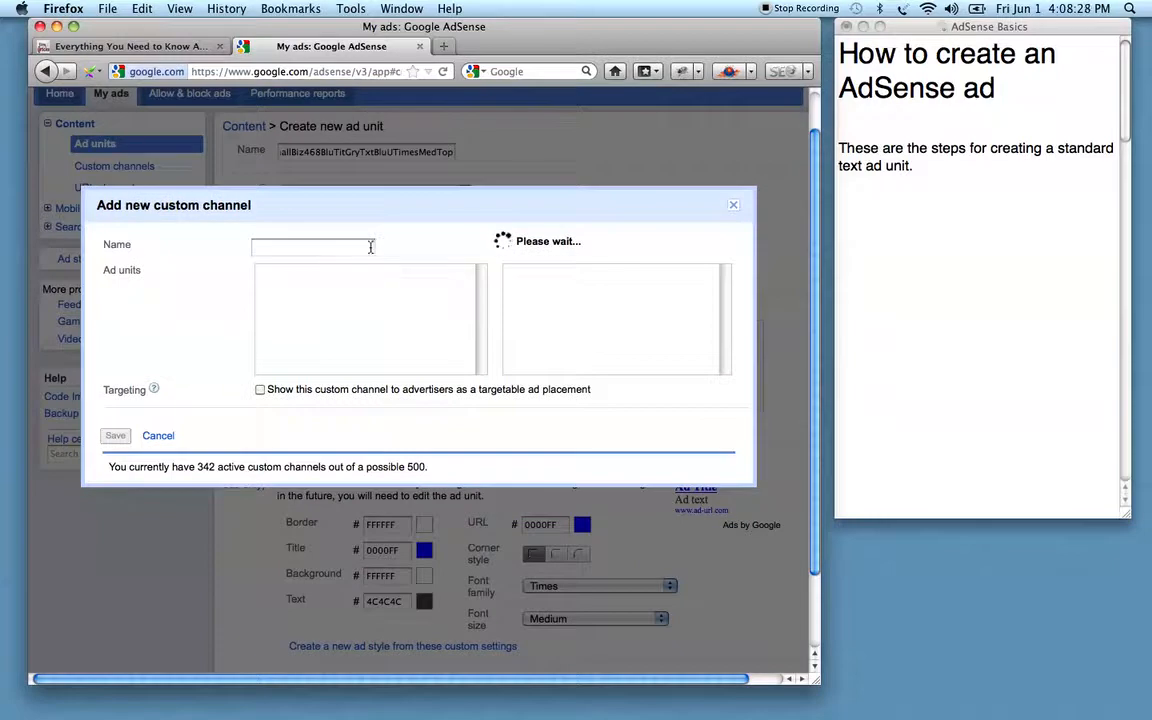
click(366, 248)
key(super+v)
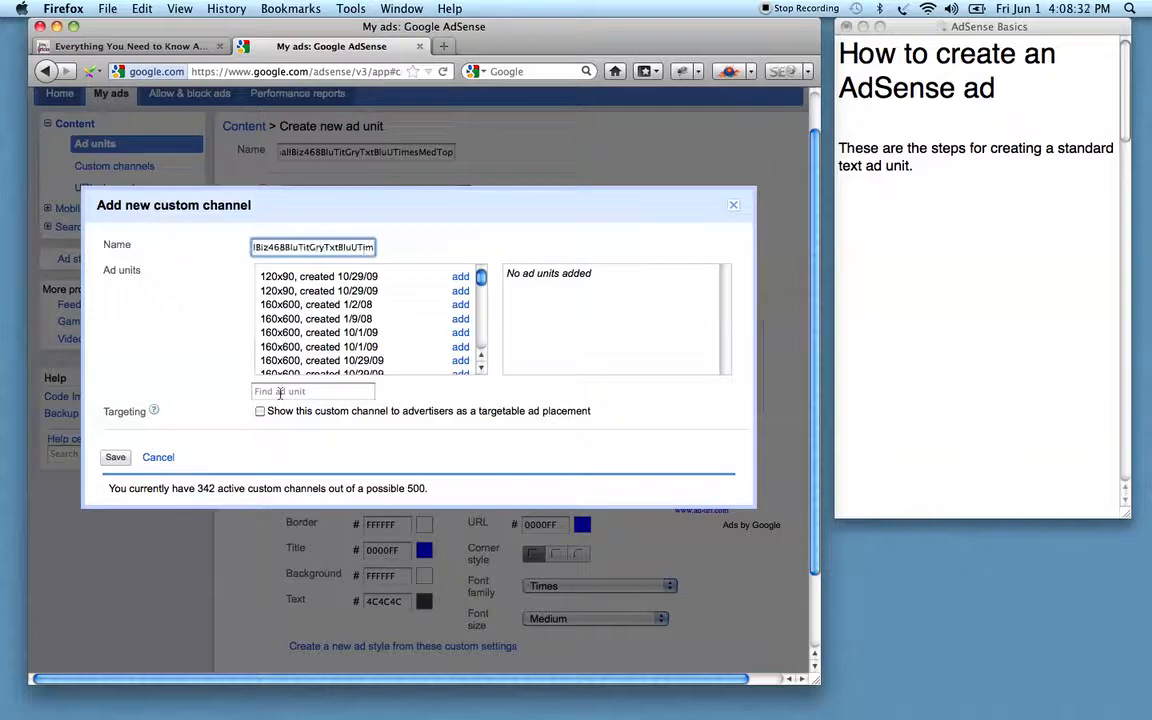
click(114, 458)
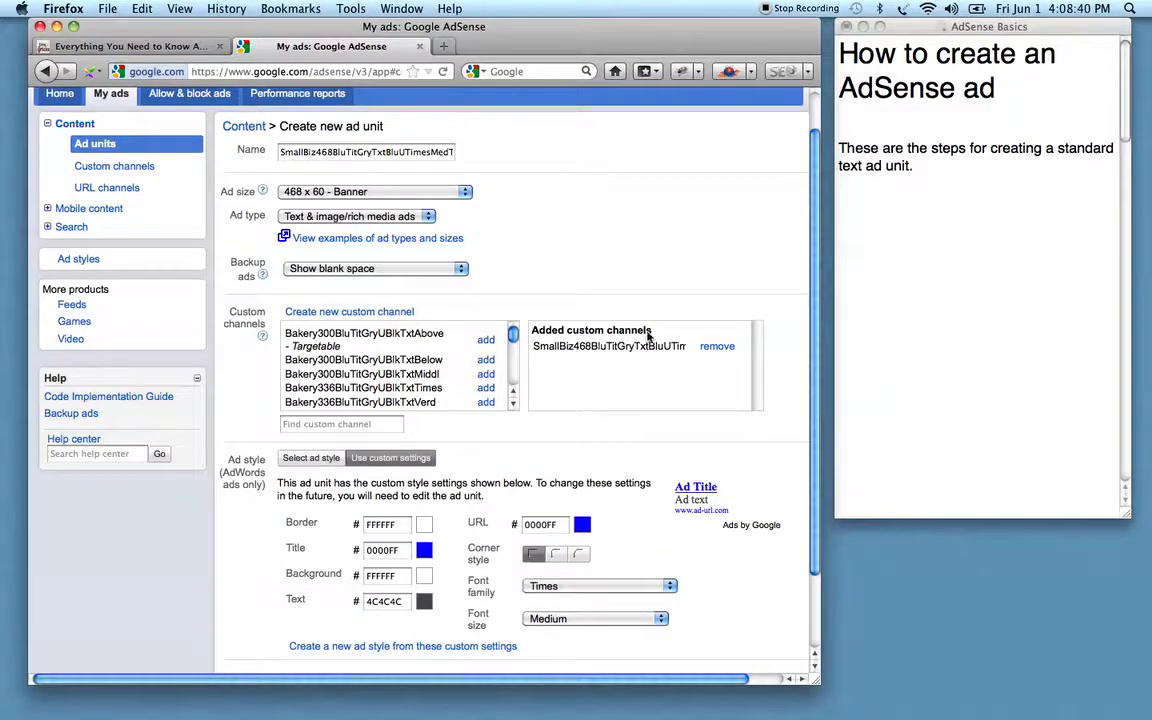
scroll(813, 435, down, 3)
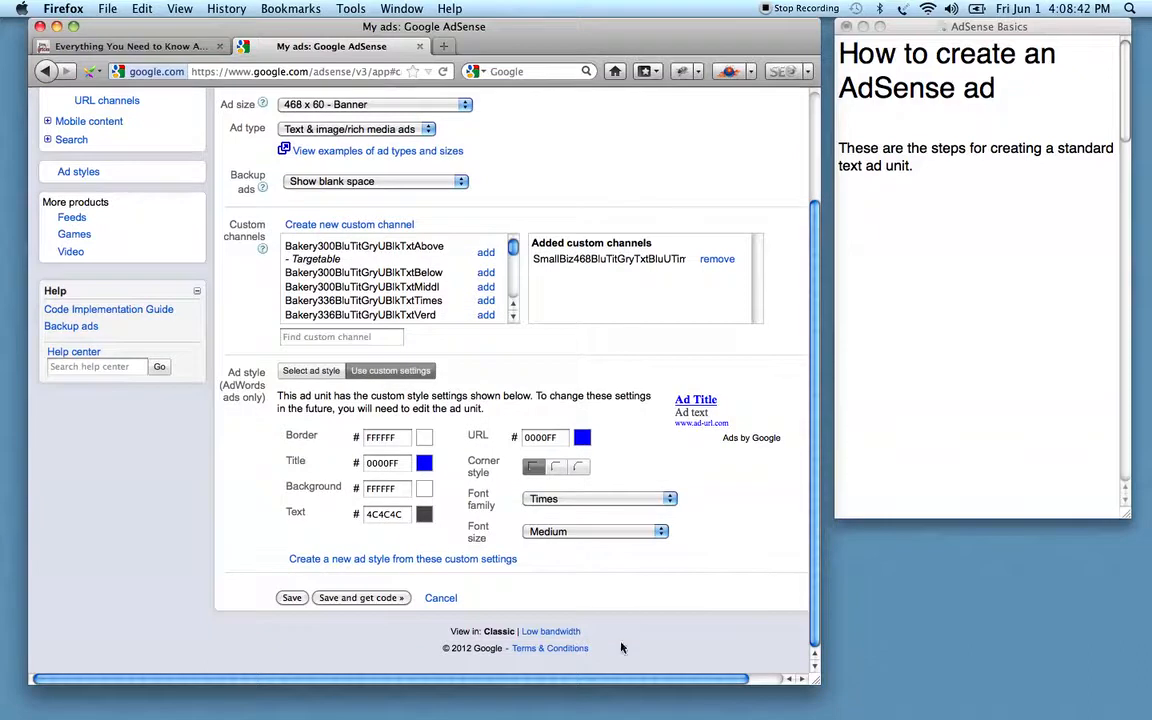
Save the ad unit and select its generated 468 x 60 ad code.
click(341, 599)
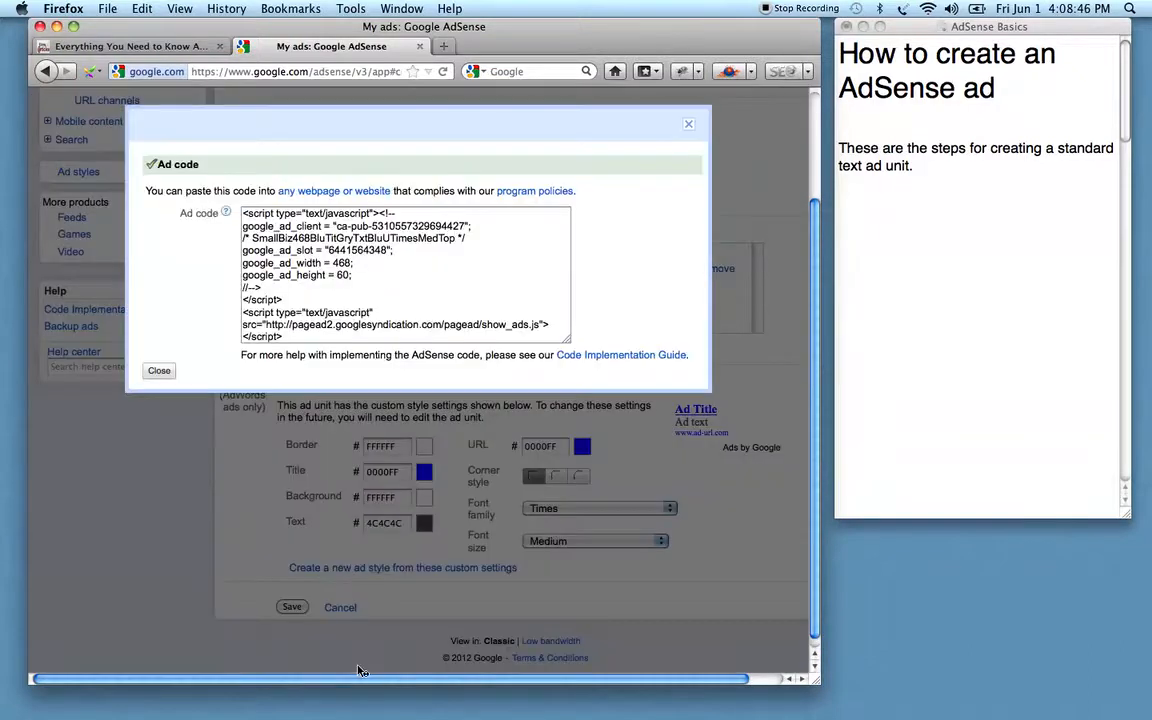
click(349, 243)
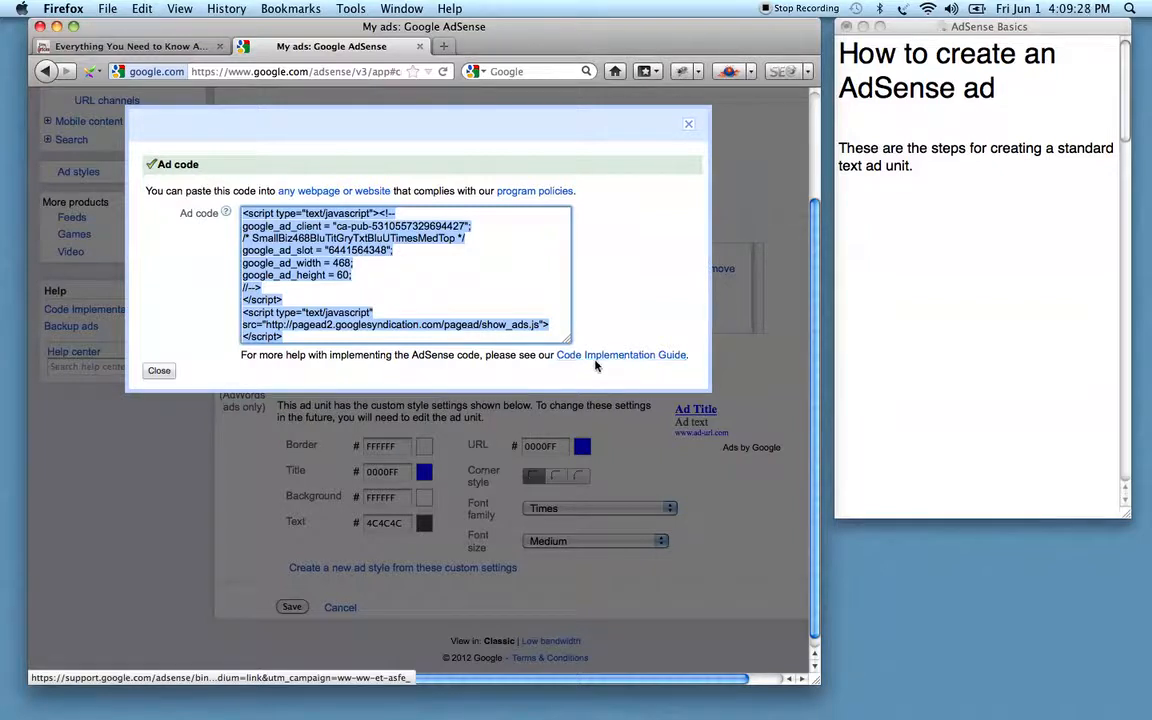
Close the ad code dialog and scroll back to the top of the Ad units list.
click(170, 373)
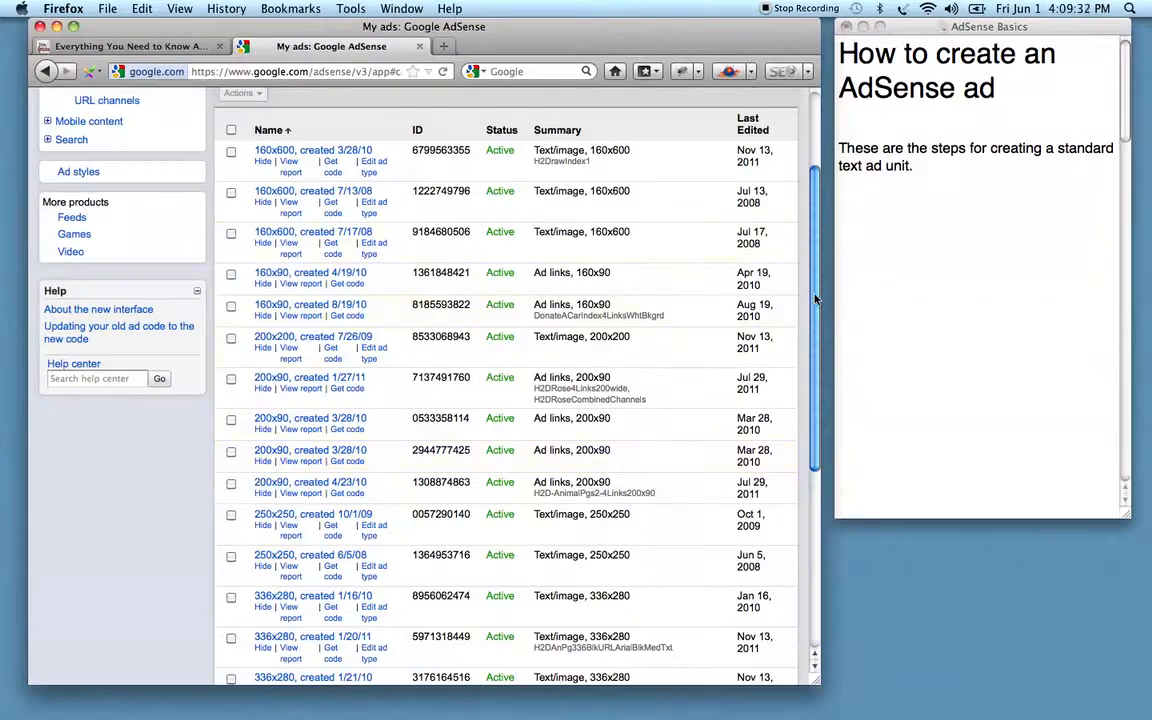
drag(817, 299, 818, 241)
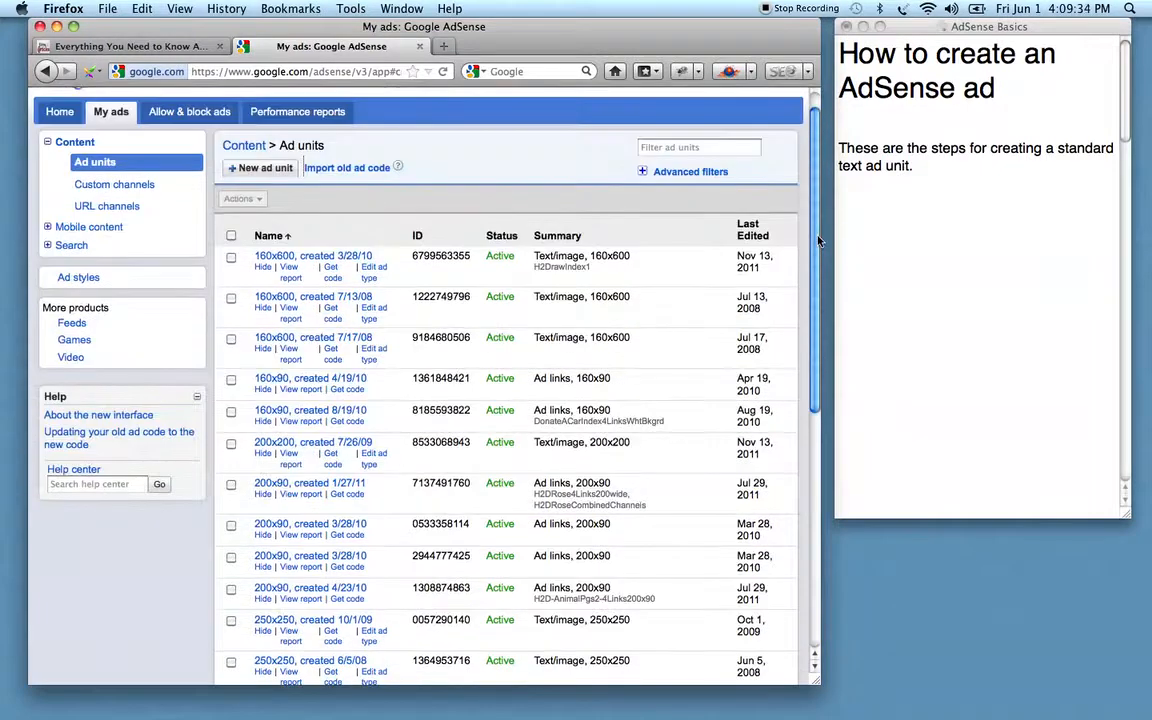